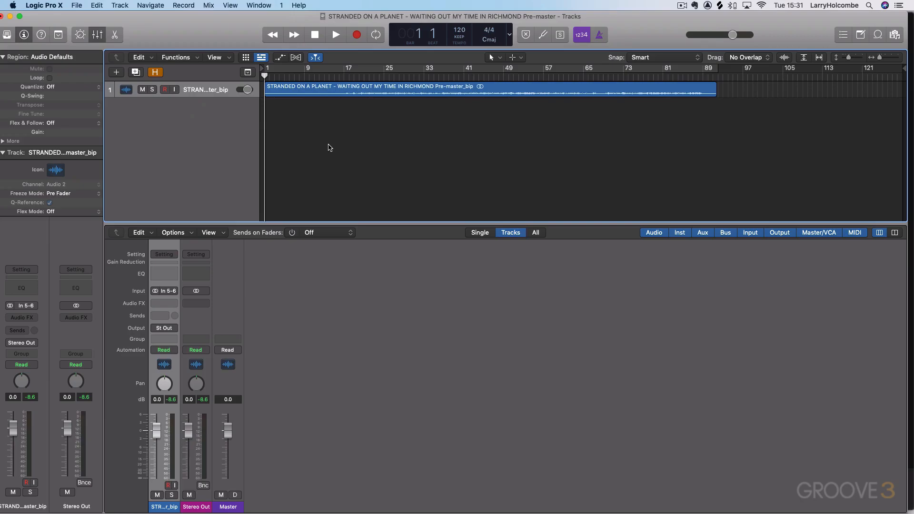
Step: Switch to Spotify, search for "cr2 records", and open the Cr2 Records profile's public playlists
key("super+Tab")
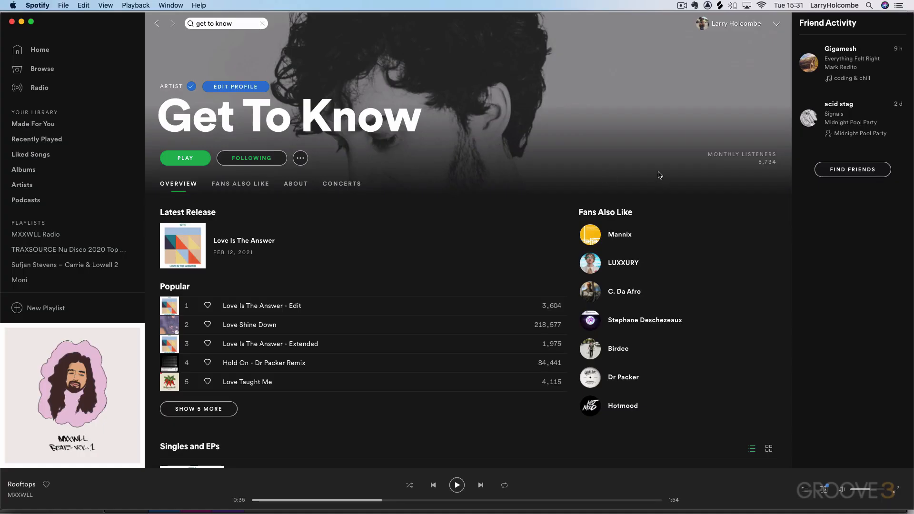
left_click(238, 23)
type("cr2 records")
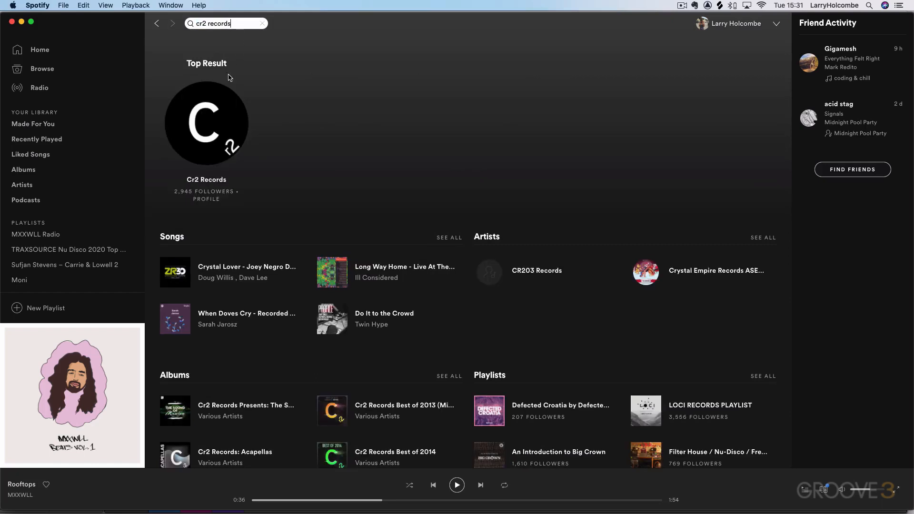
left_click(211, 97)
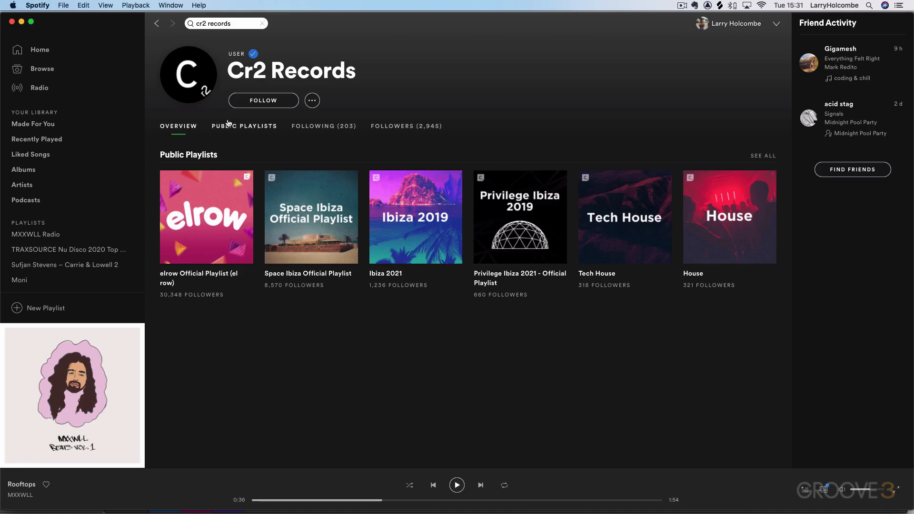
left_click(249, 127)
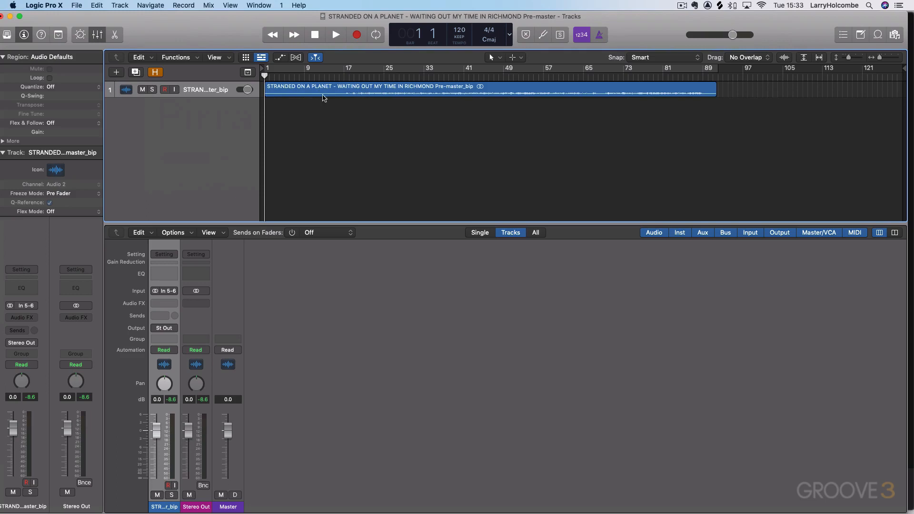
Step: Switch back to Logic Pro X and play the pre-master track from about bar 18, stopping after a listen
left_click(351, 76)
key("space")
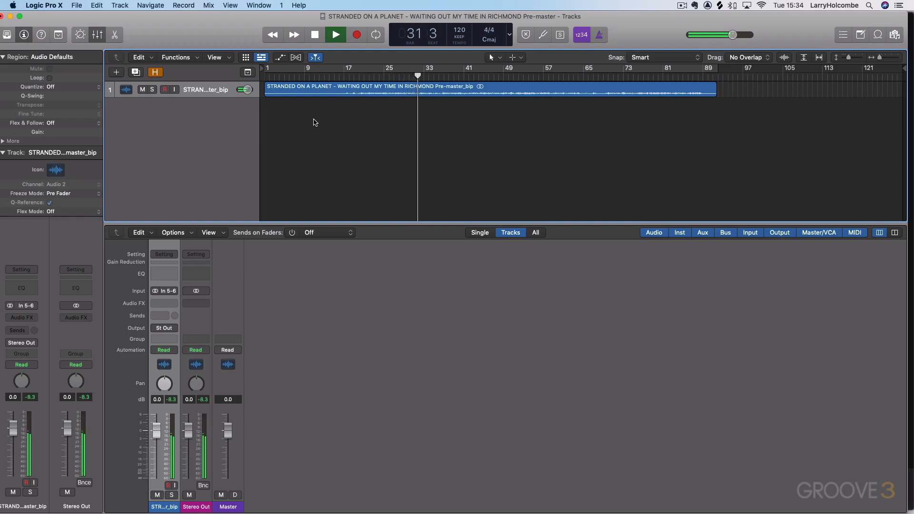
key("space")
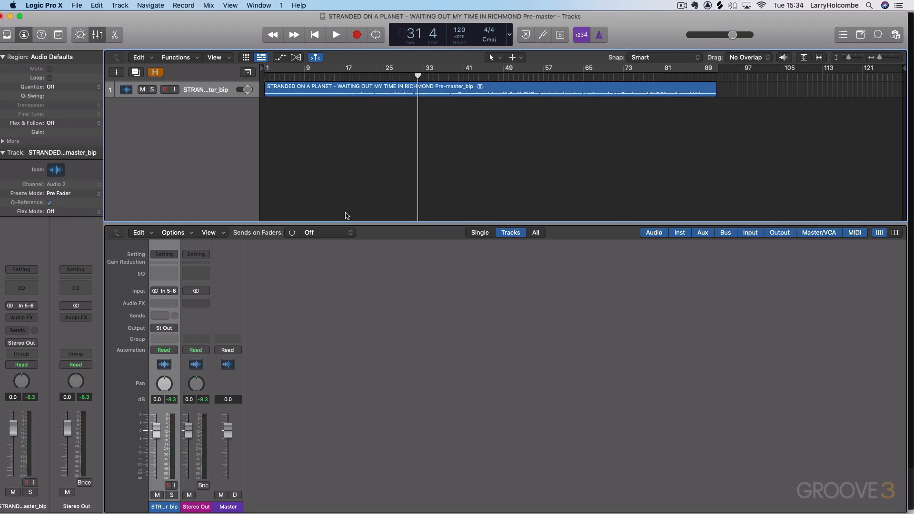
Step: Insert the stereo Pro-Q 3 equalizer on the pre-master track and place its window below the audio region
left_click(163, 303)
mouse_move(166, 326)
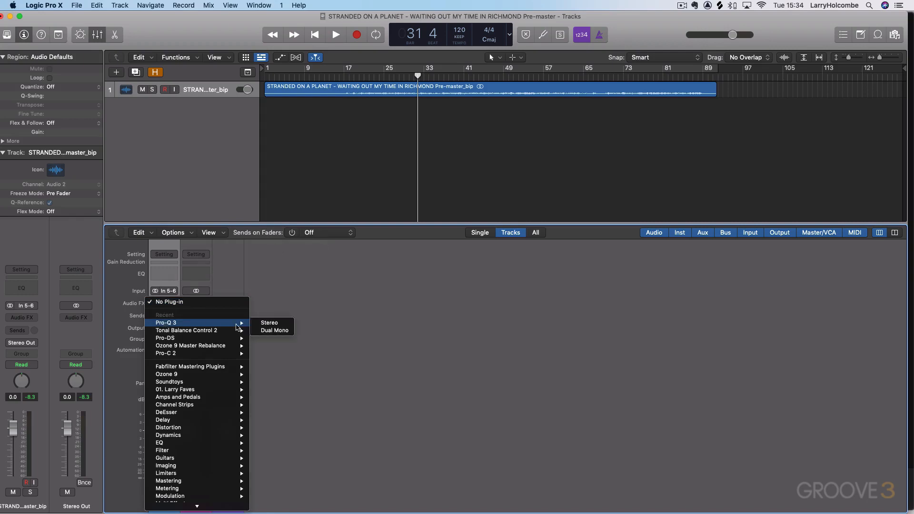
left_click(264, 325)
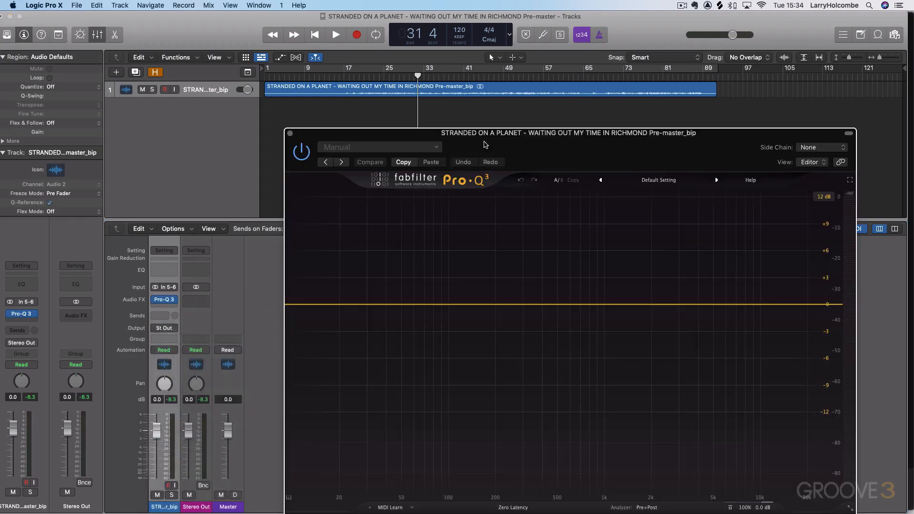
left_click_drag(500, 139, 483, 70)
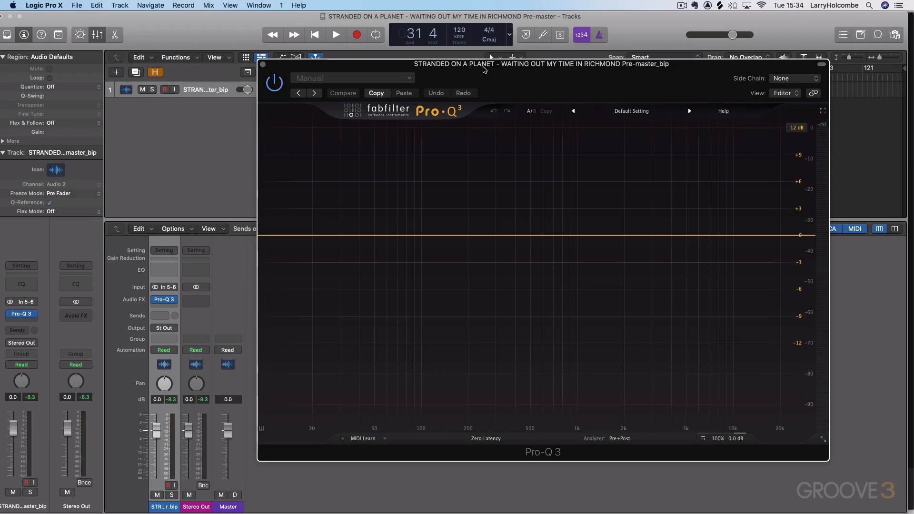
left_click_drag(483, 70, 485, 123)
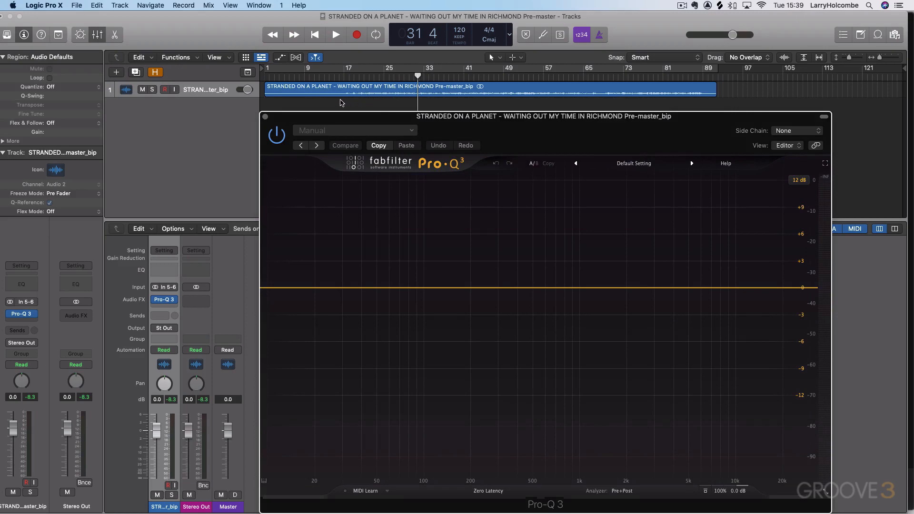
Step: Set a cycle range of about bars 70 to 84 on the enlarged waveform and briefly play it through Pro-Q 3
left_click_drag(340, 99, 397, 201)
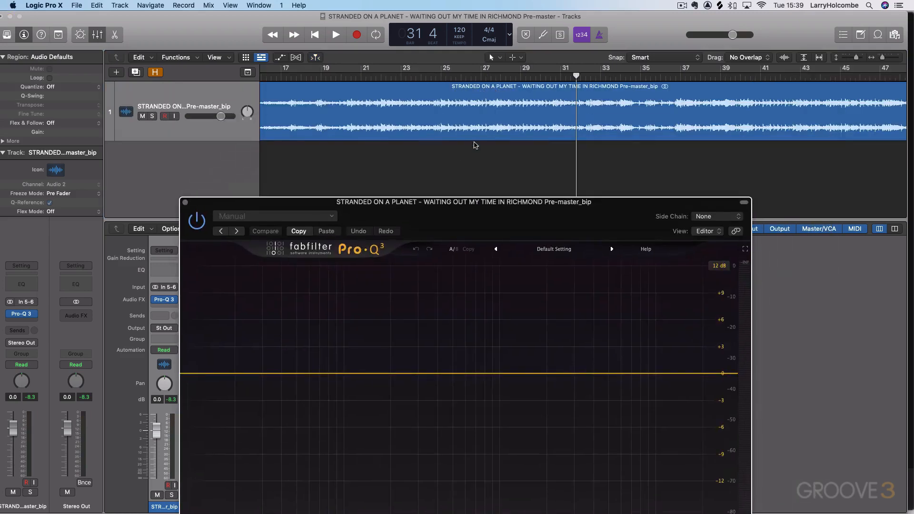
scroll(479, 139, "down", 5)
scroll(486, 139, "right", 4)
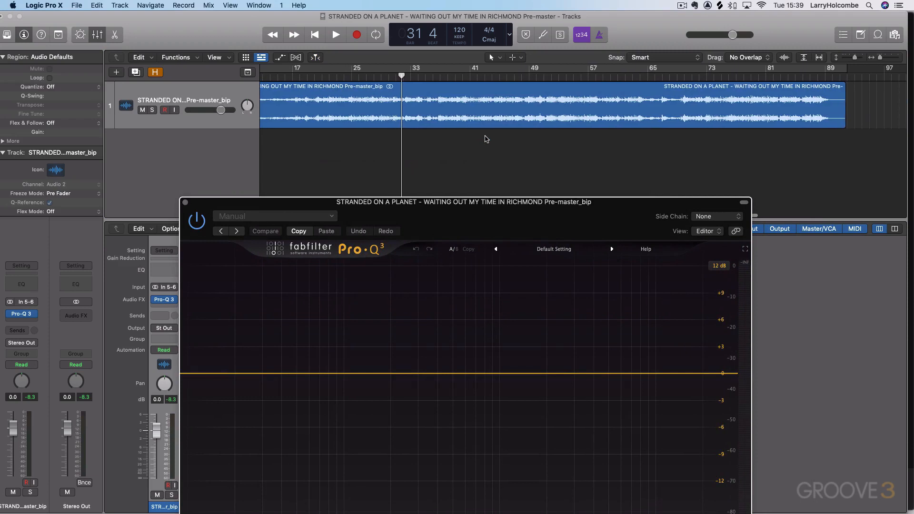
left_click(682, 73)
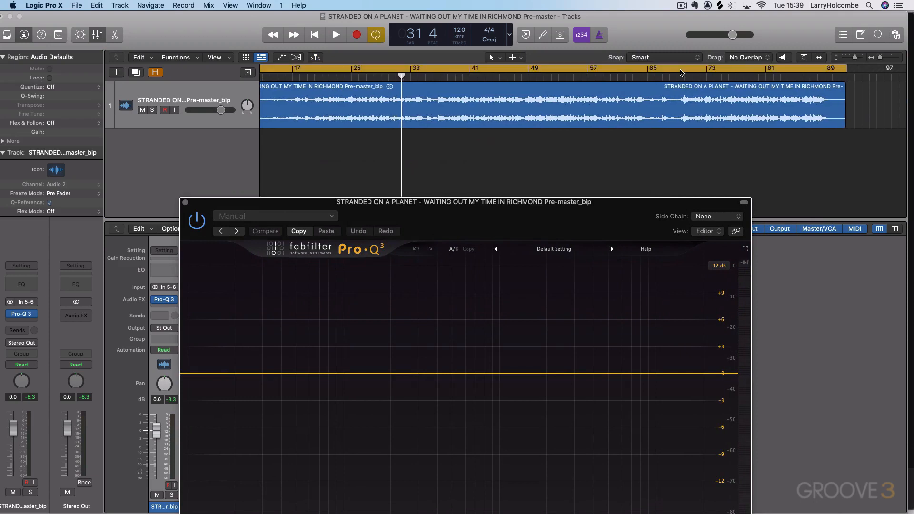
left_click(682, 73)
left_click_drag(685, 72, 787, 82)
left_click_drag(650, 202, 603, 97)
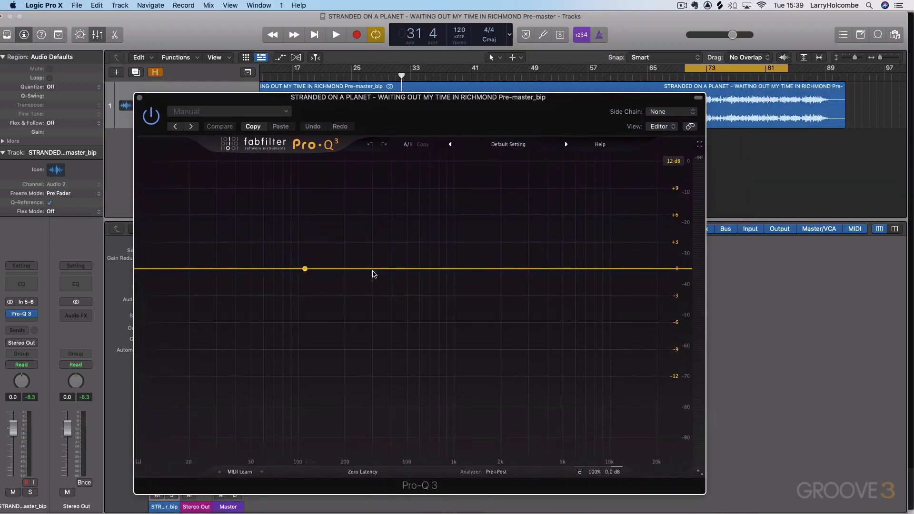
key("space")
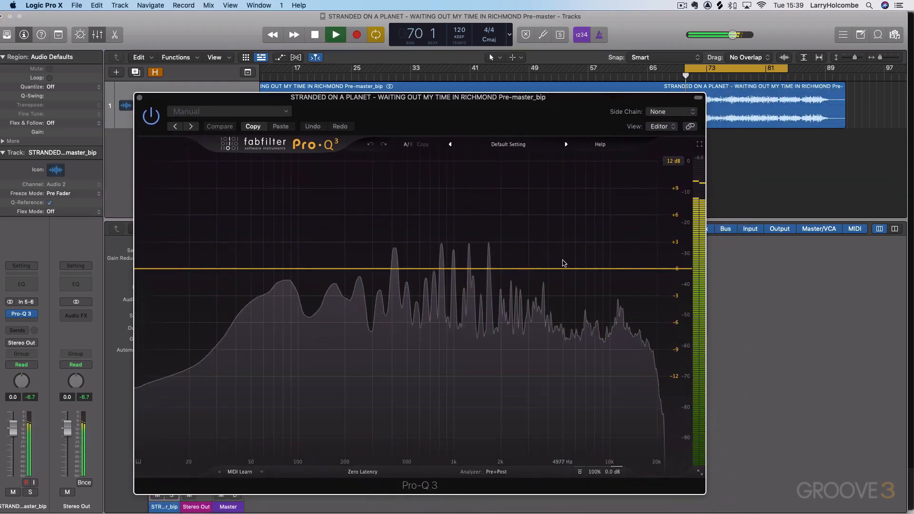
key("space")
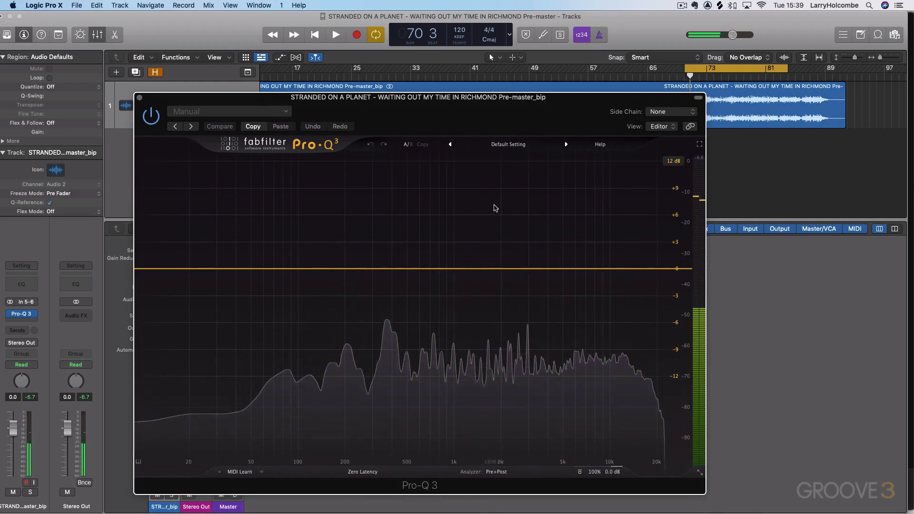
Step: Shorten the cycle range to about bars 76 to 80 and audition the loop, stopping playback at the end
left_click_drag(723, 68, 760, 68)
key("space")
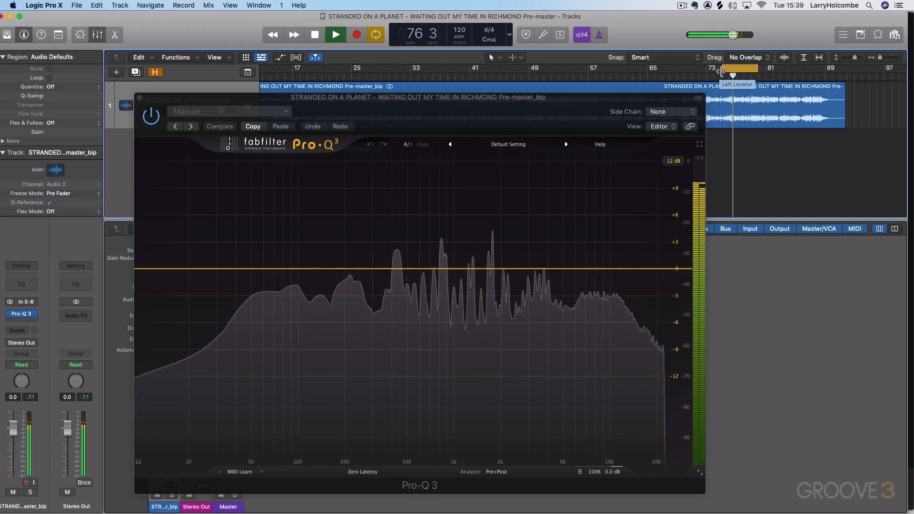
left_click_drag(725, 70, 731, 73)
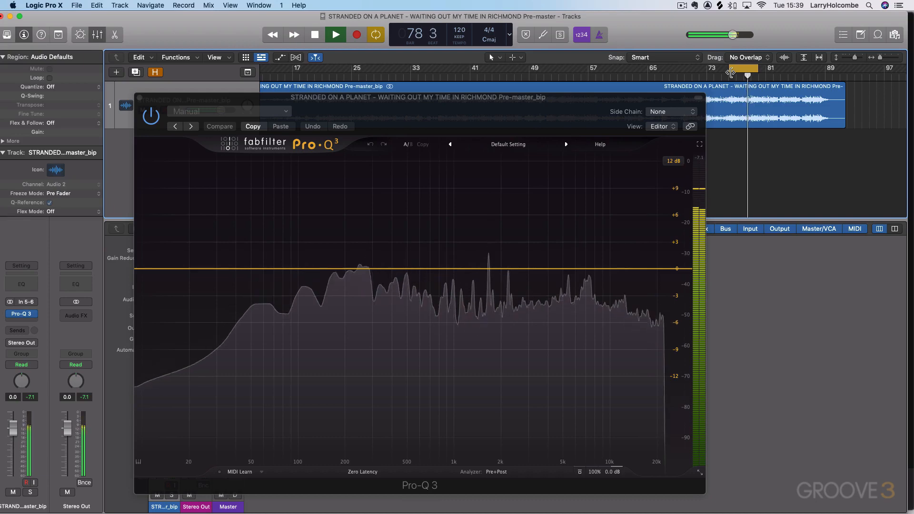
key("super+Tab")
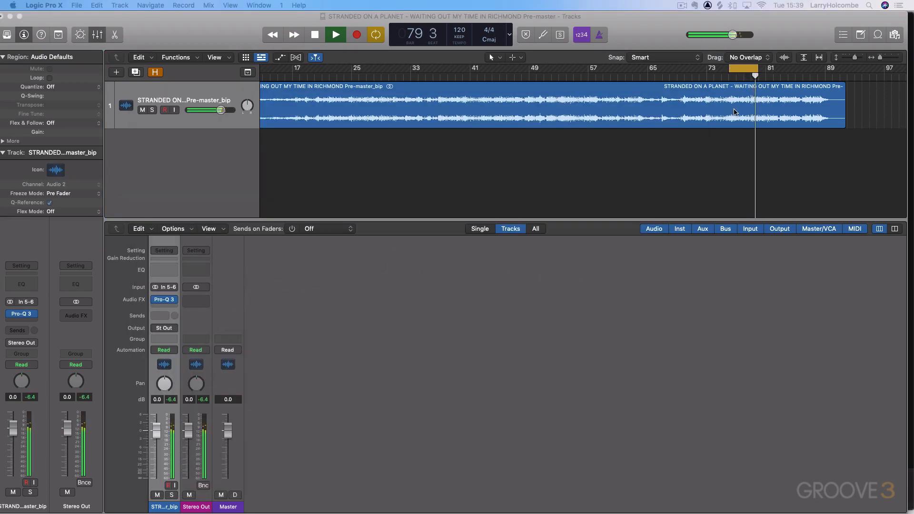
key("super+Tab")
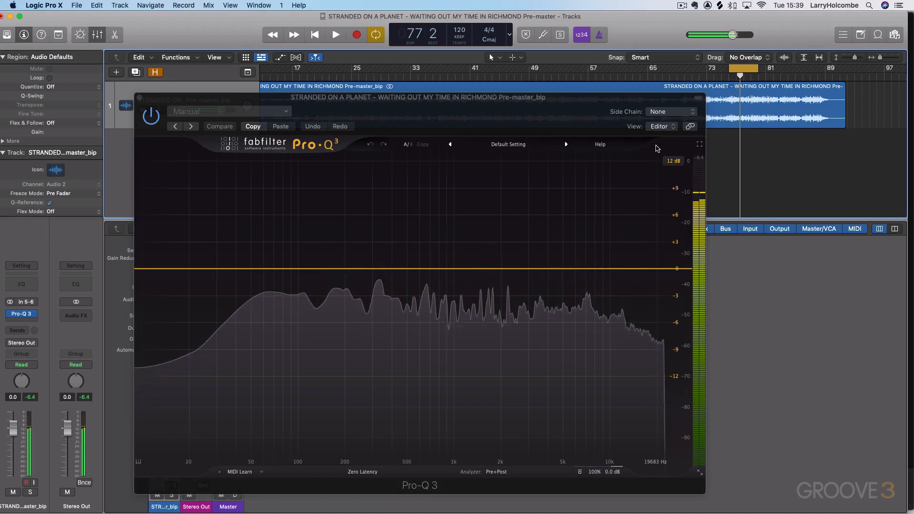
key("space")
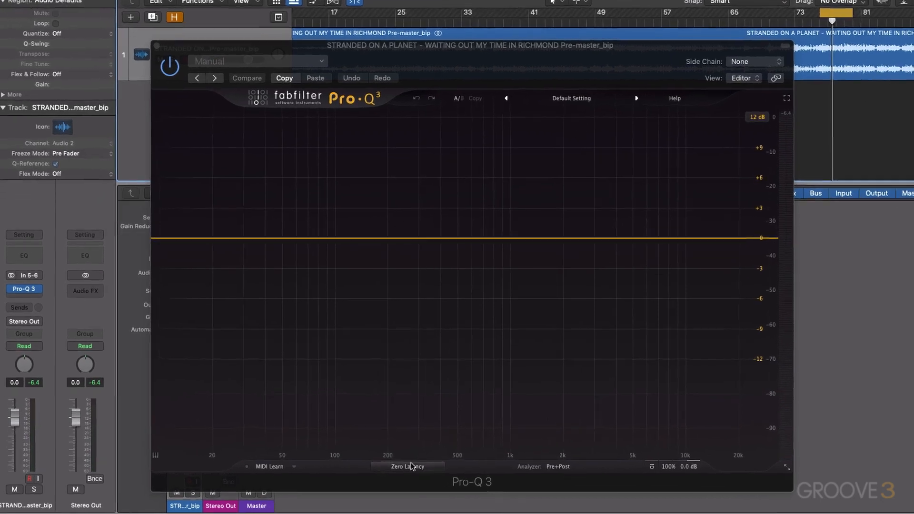
Step: Set Pro-Q 3's processing mode to Linear Phase with Maximum resolution
left_click(362, 472)
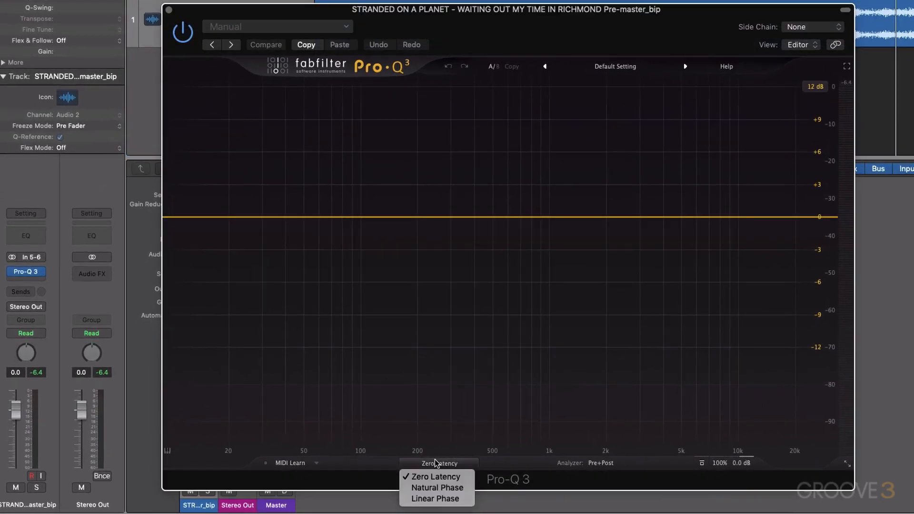
left_click(436, 501)
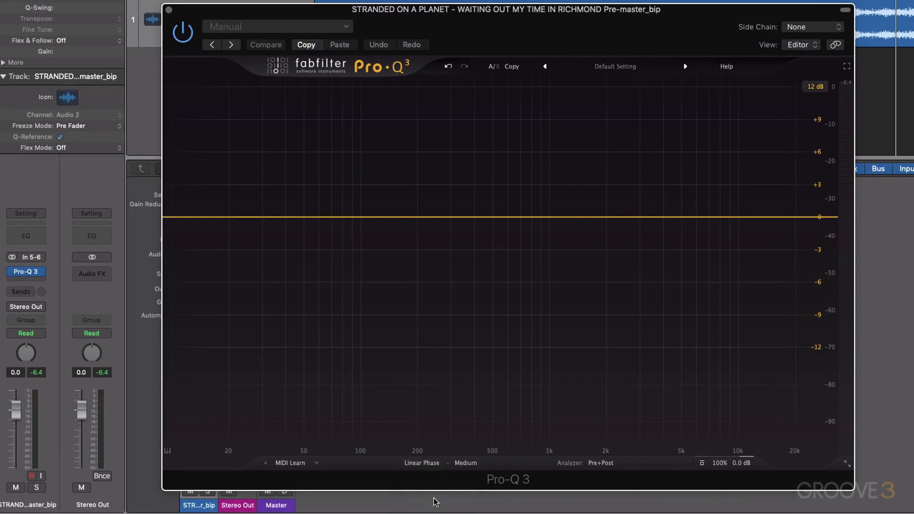
left_click(465, 463)
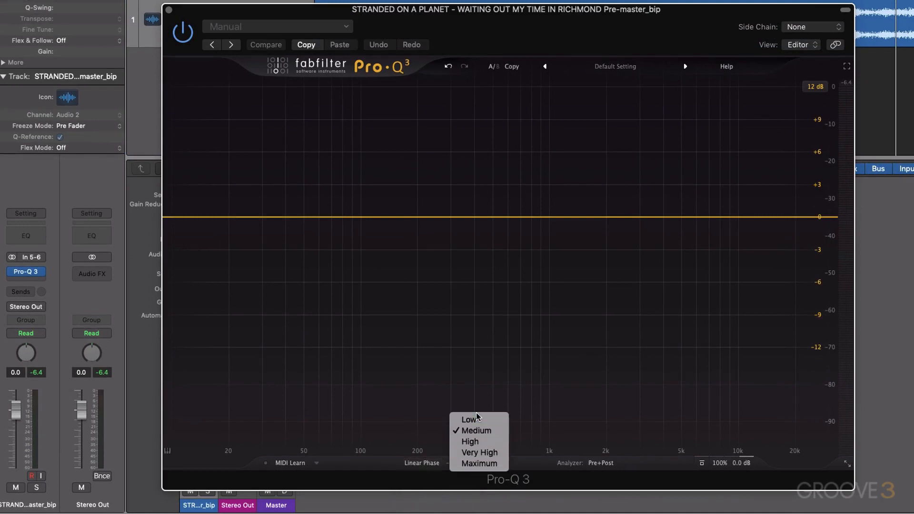
left_click(487, 464)
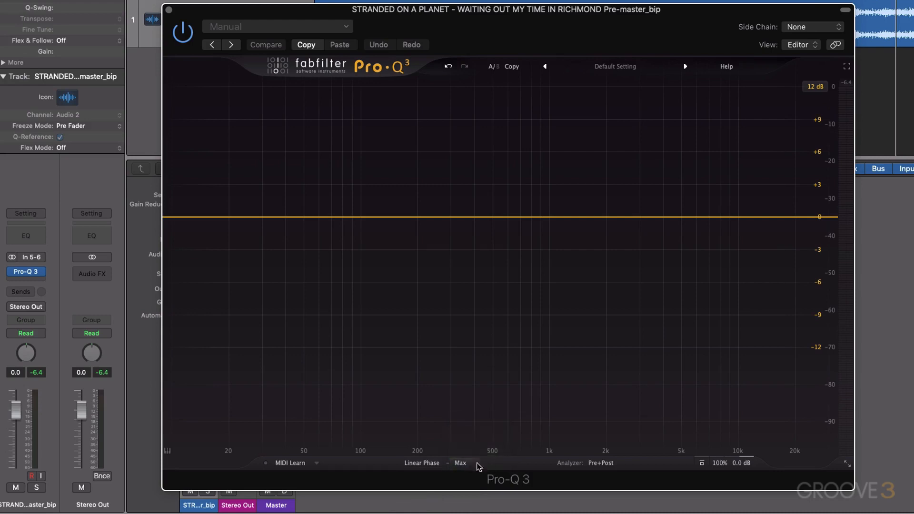
Step: Review the equalizer's available phase processing modes, keeping Linear Phase selected
left_click(425, 464)
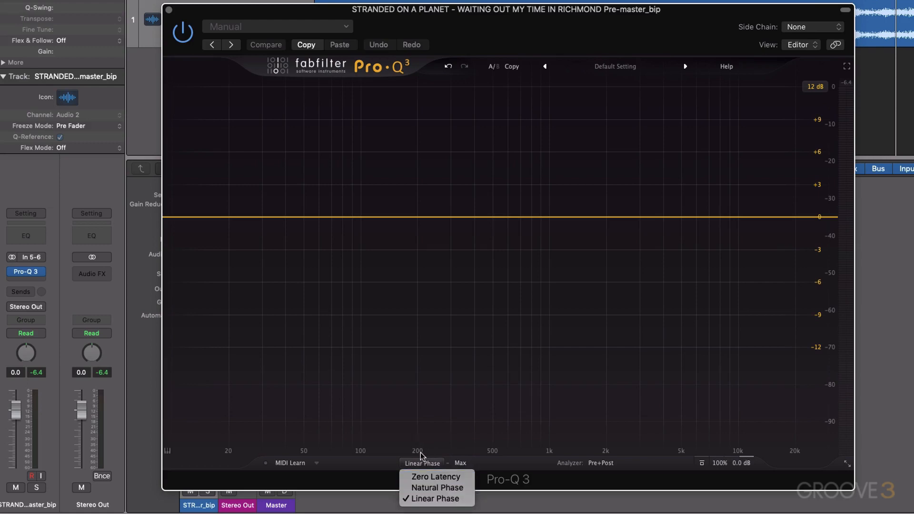
left_click(430, 434)
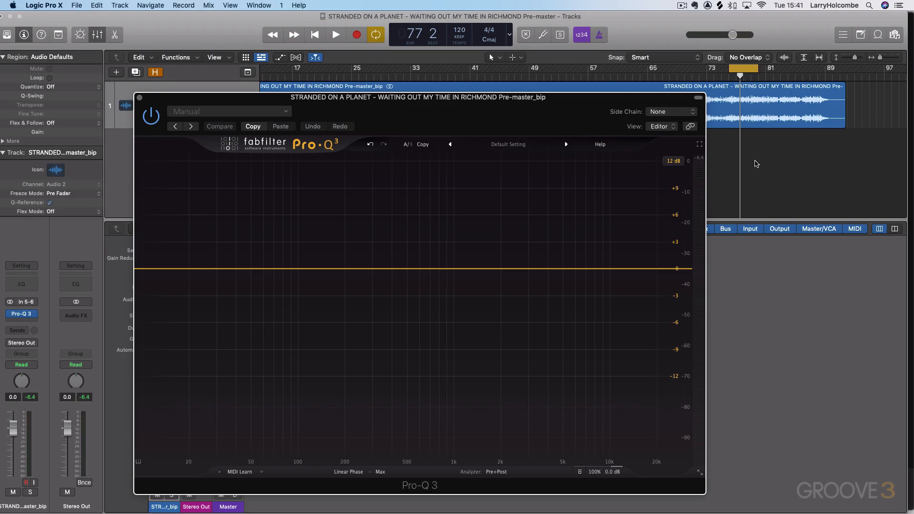
left_click(350, 473)
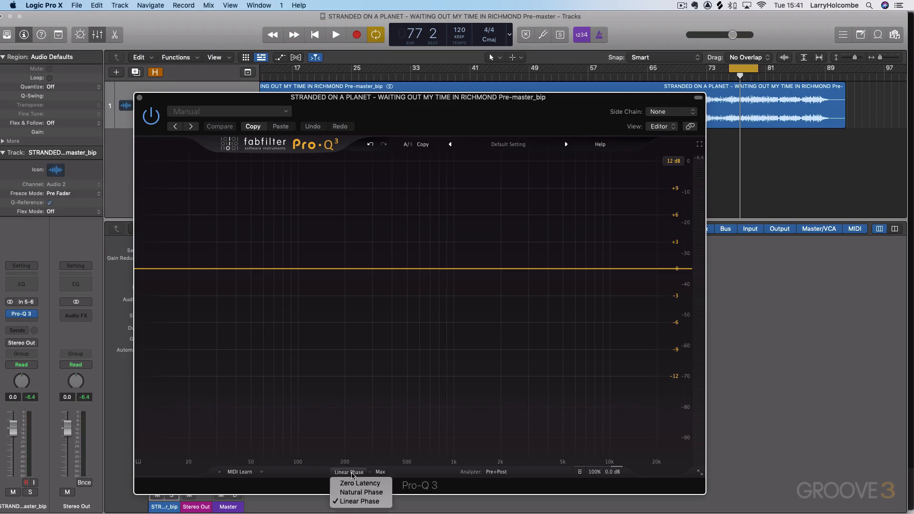
left_click(361, 506)
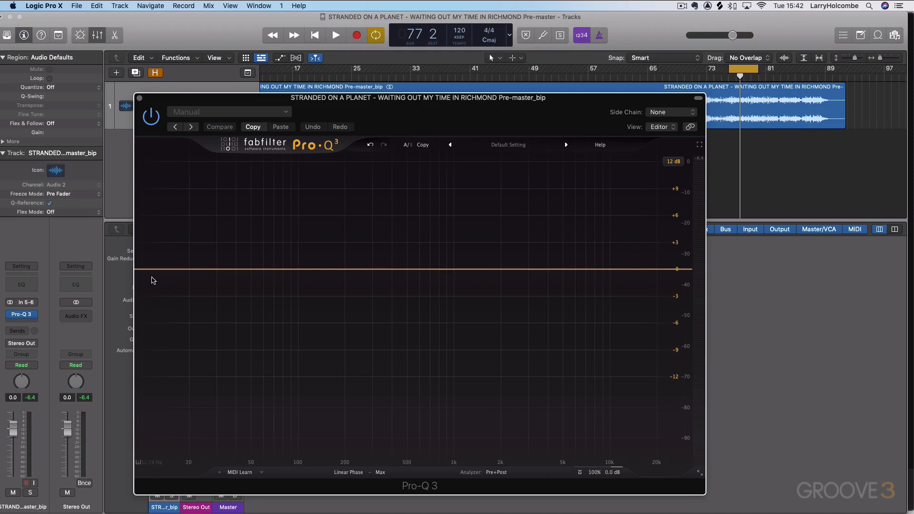
Step: Add a low cut band at about 15 Hz to the equalizer curve and set its slope to 24 dB/oct
left_click_drag(143, 271, 169, 271)
left_click(165, 438)
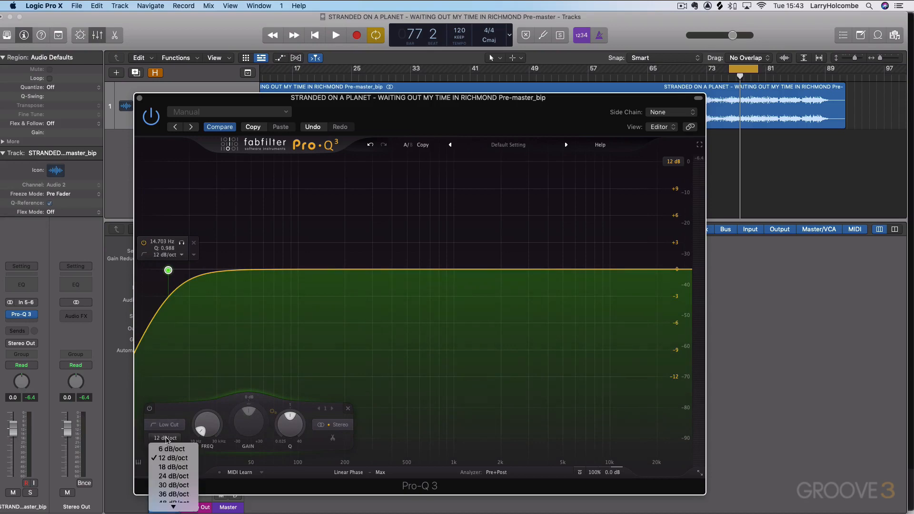
left_click(171, 476)
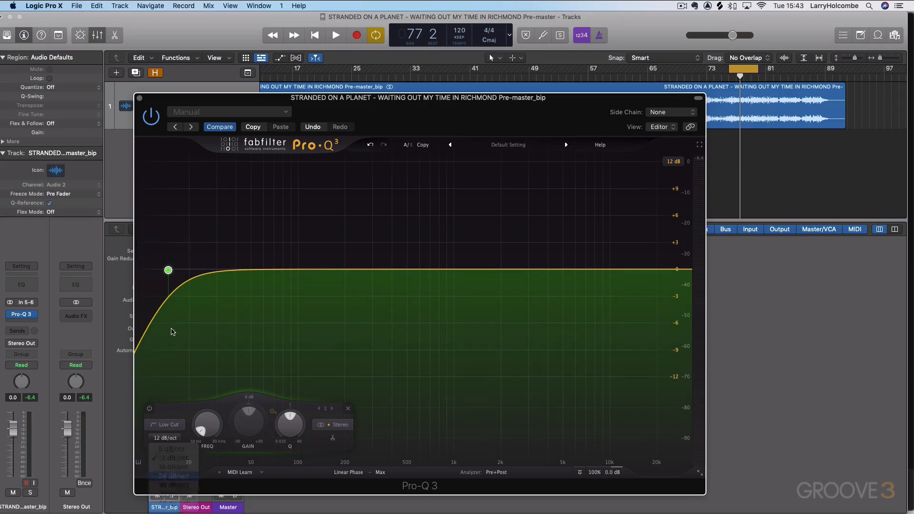
Step: Review the slope options available for the low cut band, keeping it at 24 dB/oct
left_click(165, 438)
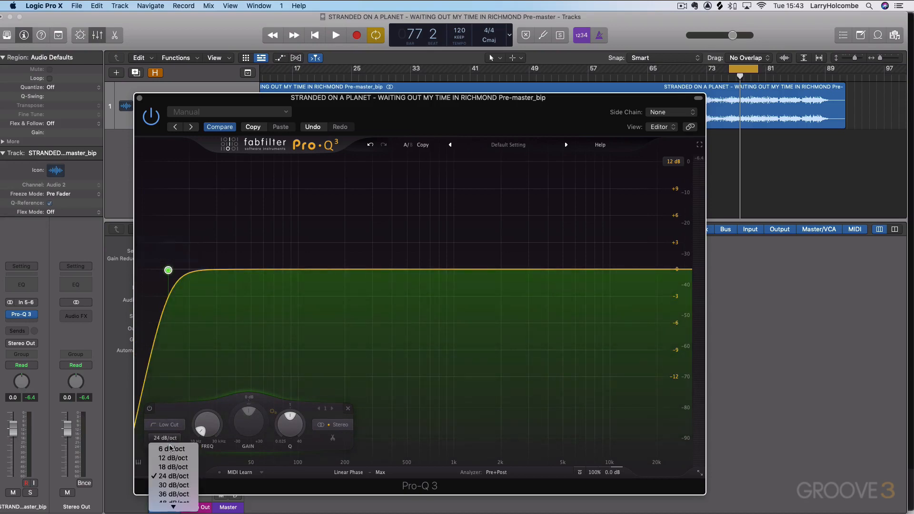
left_click(168, 270)
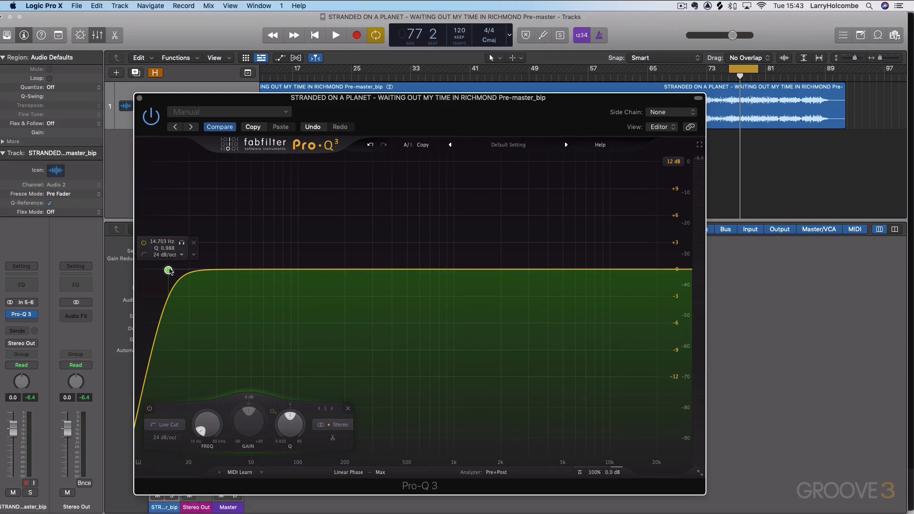
left_click(165, 438)
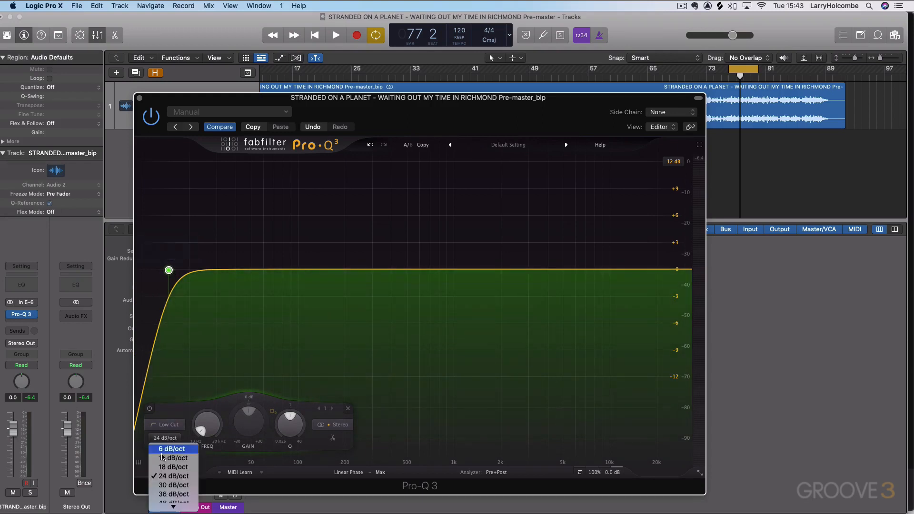
mouse_move(178, 506)
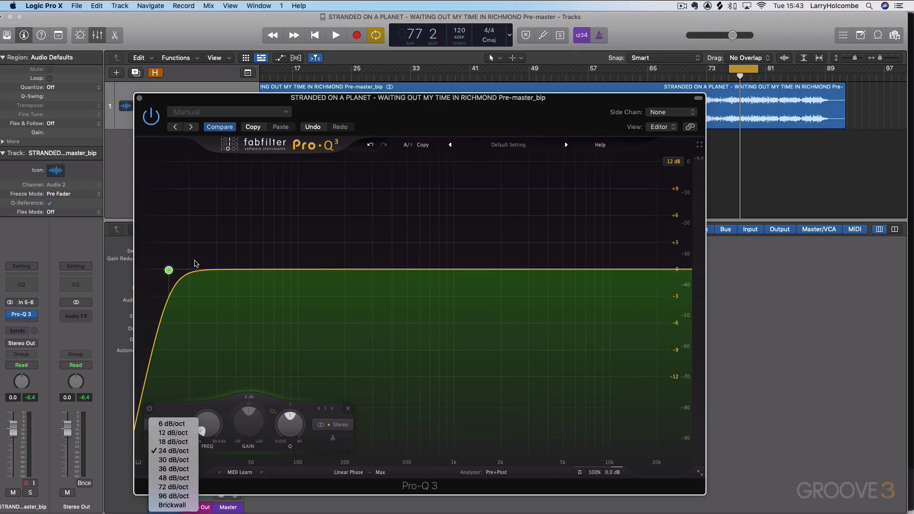
left_click(191, 218)
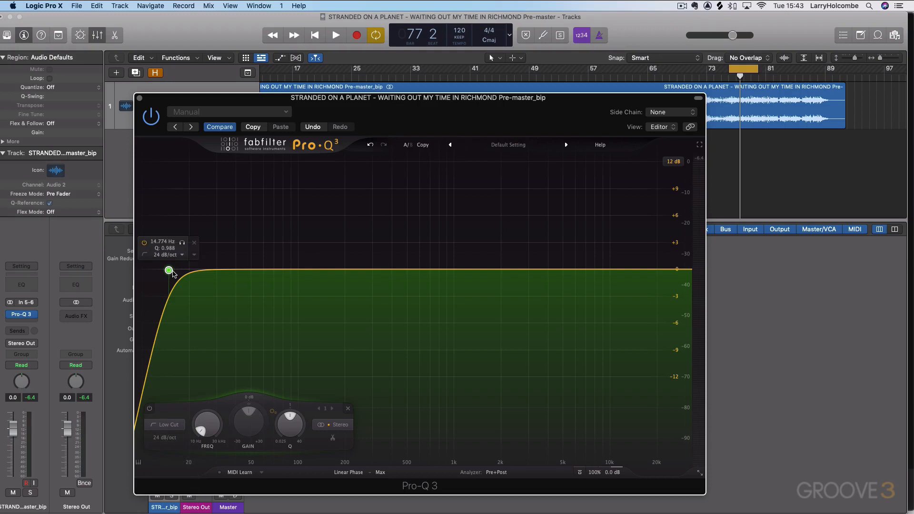
Step: Raise the low cut frequency in stages to about 22 Hz, briefly auditioning the loop and stopping playback
left_click_drag(172, 273, 180, 271)
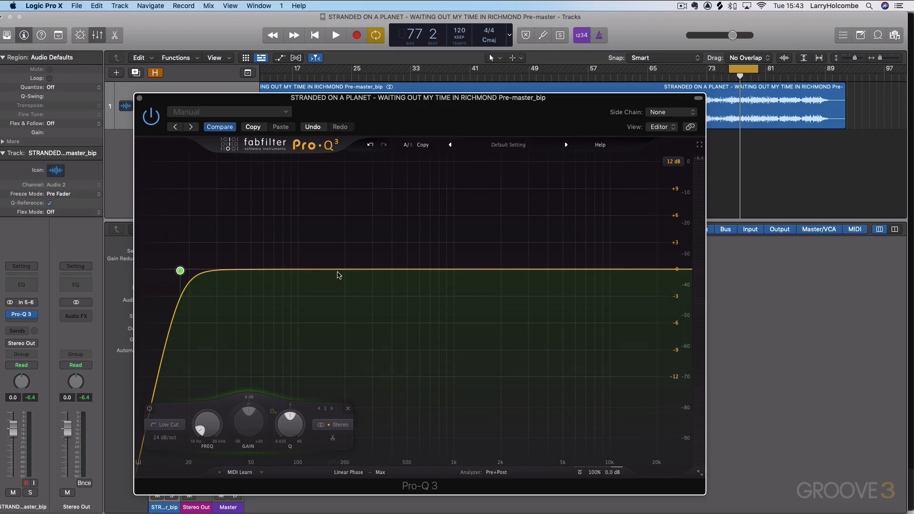
mouse_move(182, 273)
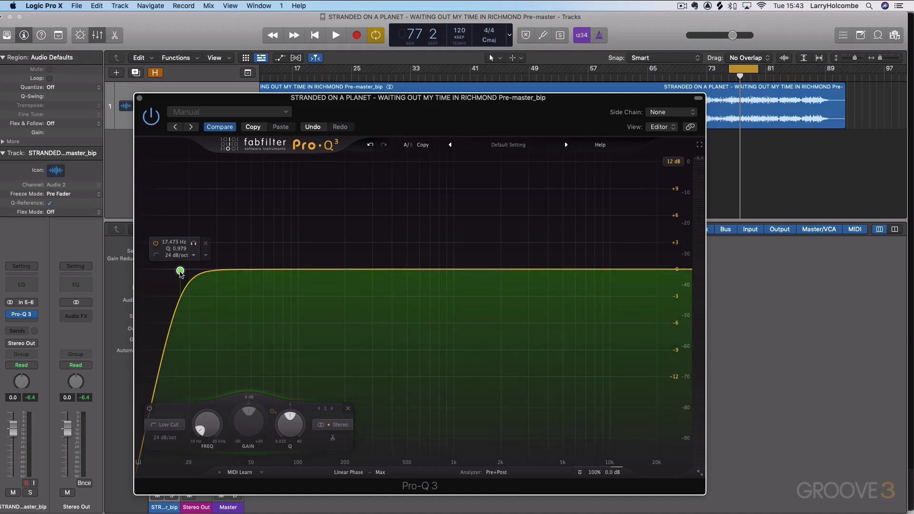
left_click_drag(181, 272, 186, 272)
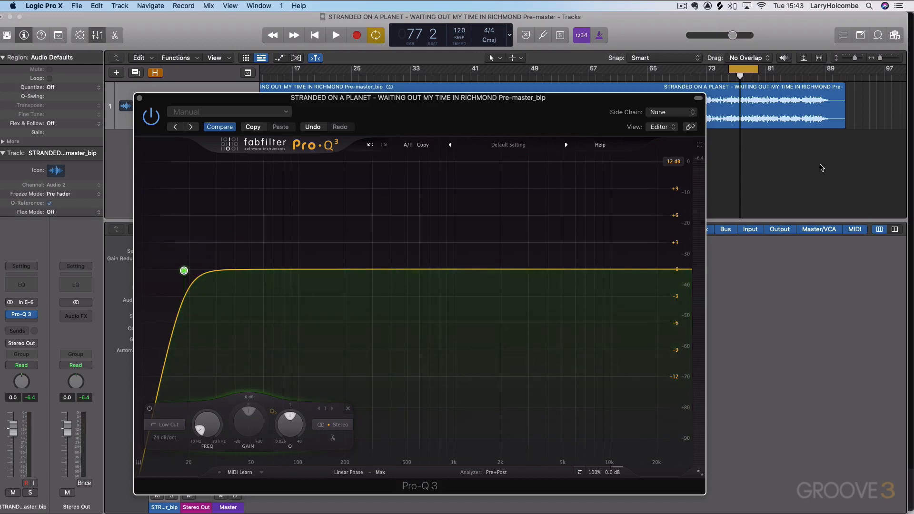
key("space")
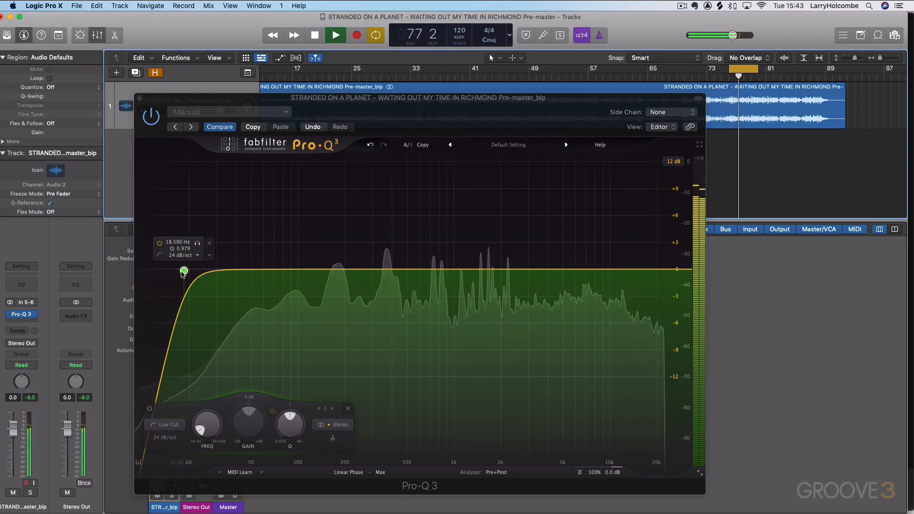
left_click_drag(184, 272, 195, 272)
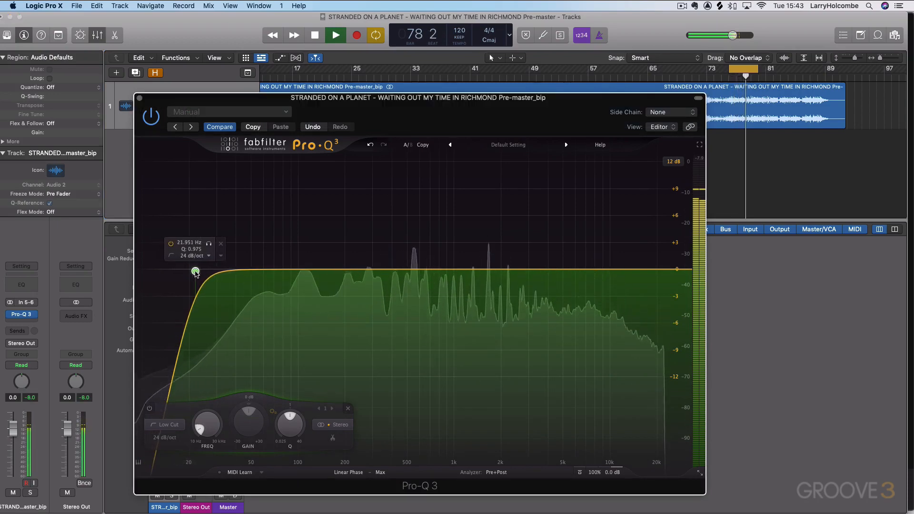
key("space")
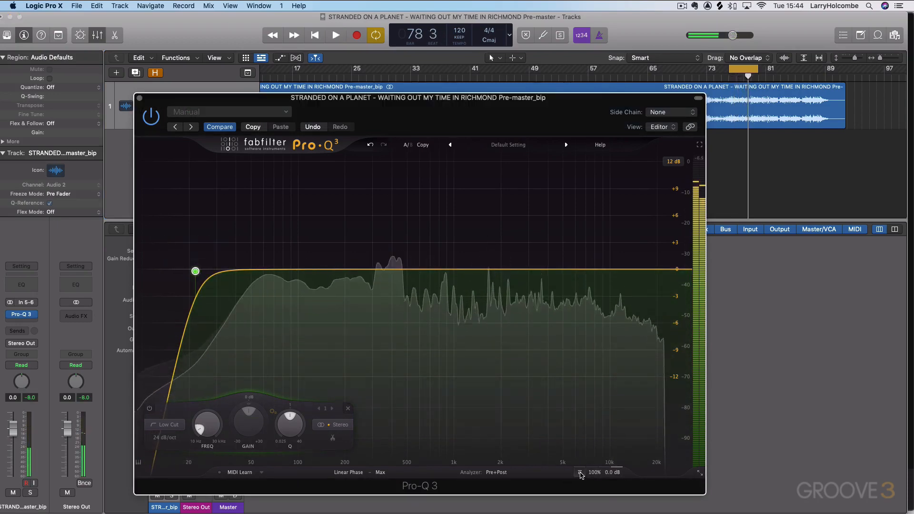
Step: Audition the loop with the equalizer bypassed and re-enabled, and raise the low cut frequency to about 24.4 Hz
key("space")
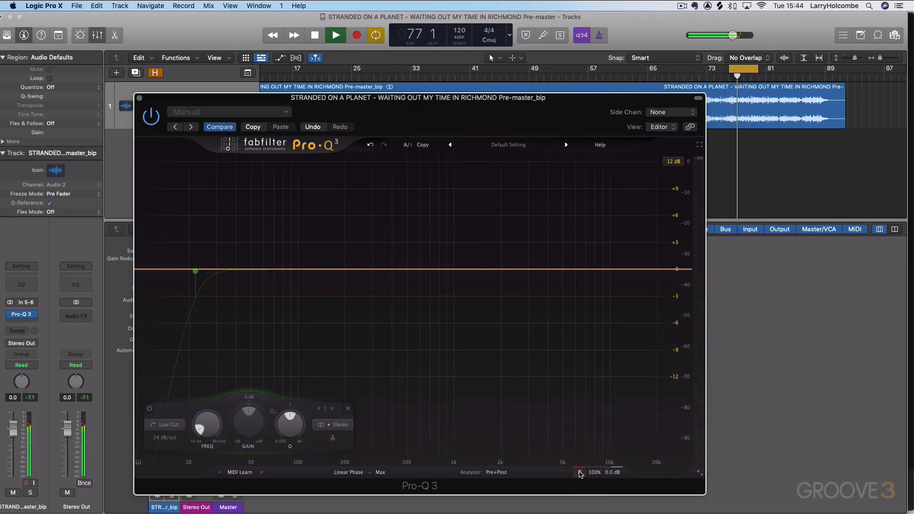
left_click(580, 472)
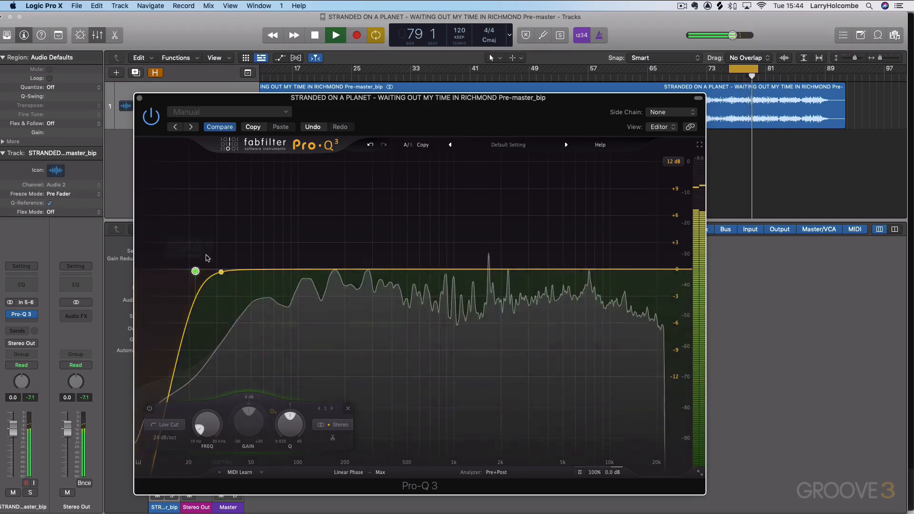
mouse_move(196, 271)
left_click_drag(195, 271, 203, 271)
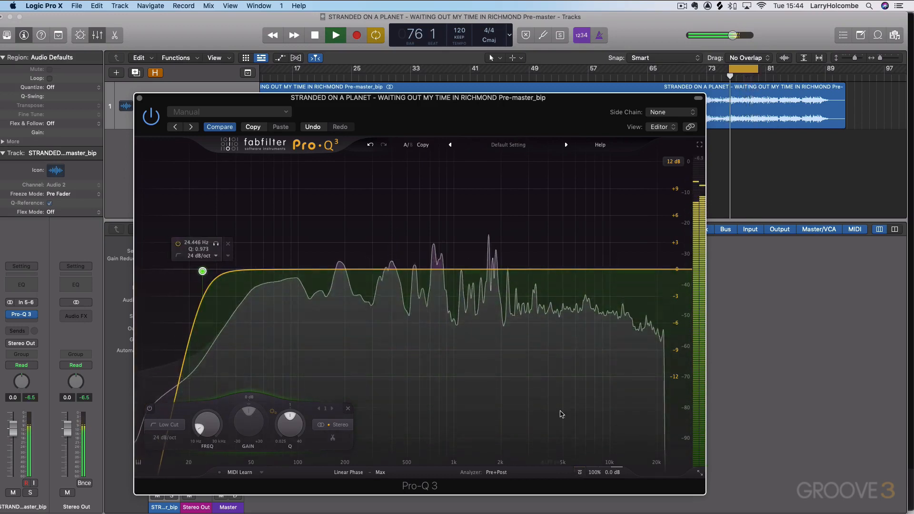
Step: Compare the playing loop with Pro-Q 3 bypassed and active, and stop playback
left_click(579, 471)
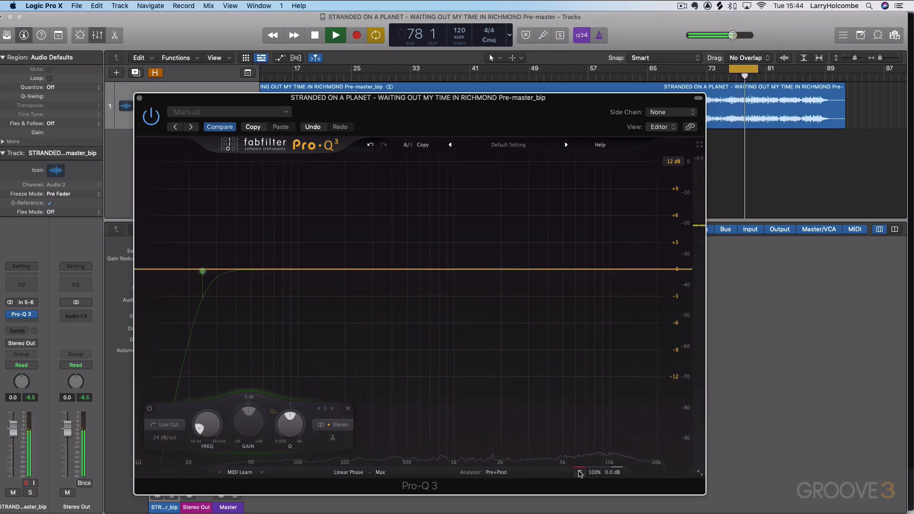
left_click(580, 472)
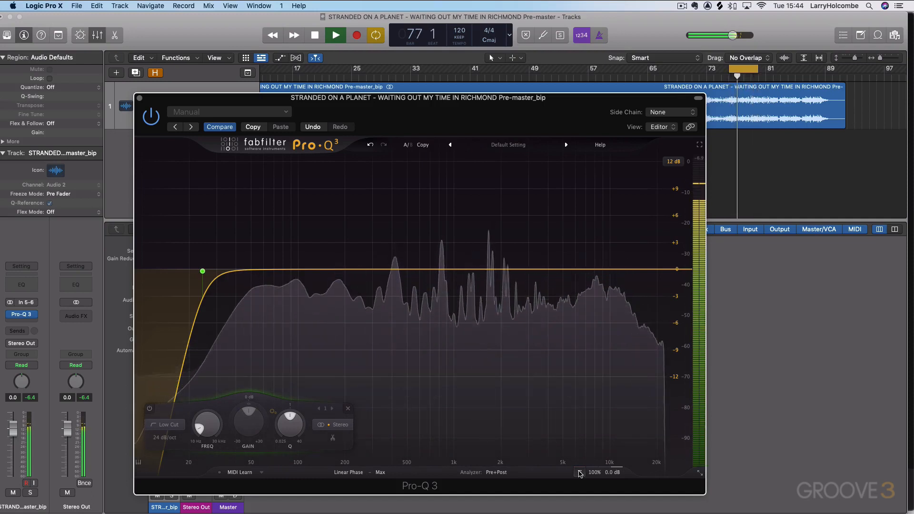
left_click(579, 472)
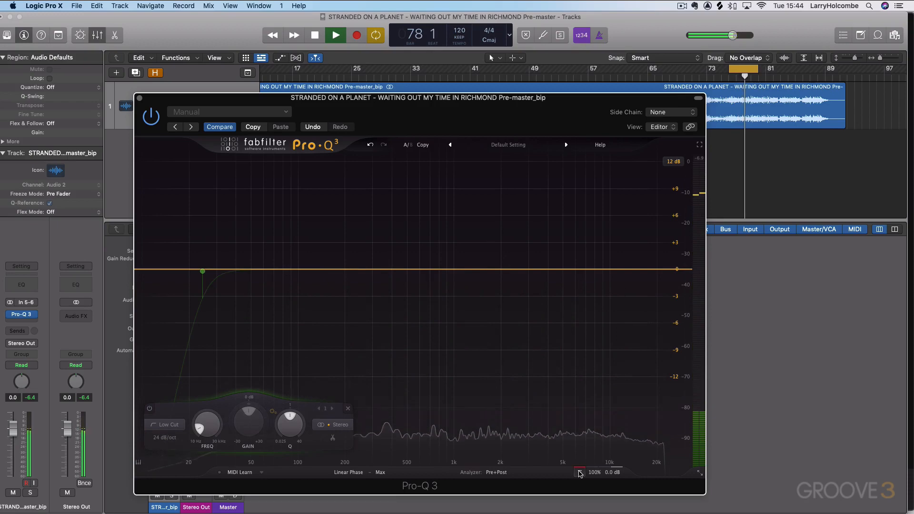
key("space")
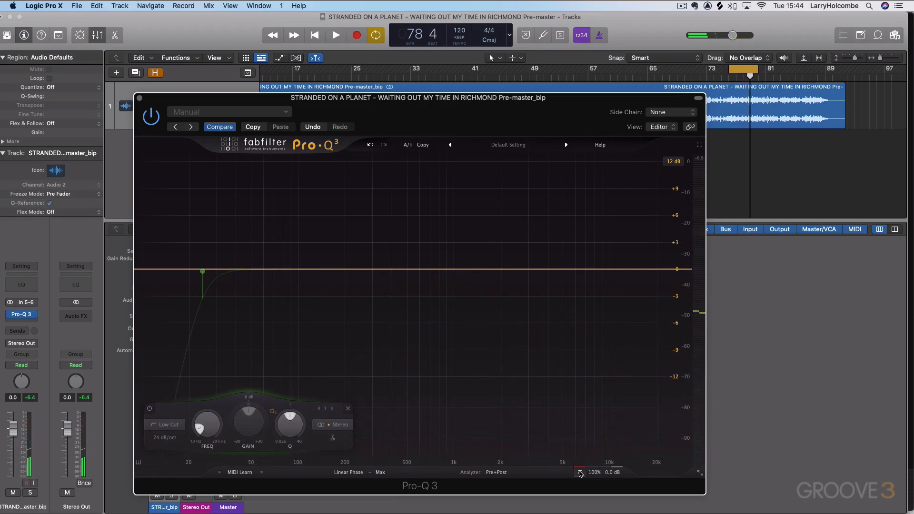
Step: With the equalizer active, try the low cut at about 27 Hz, settle it at about 24 Hz during playback, and stop
mouse_move(204, 272)
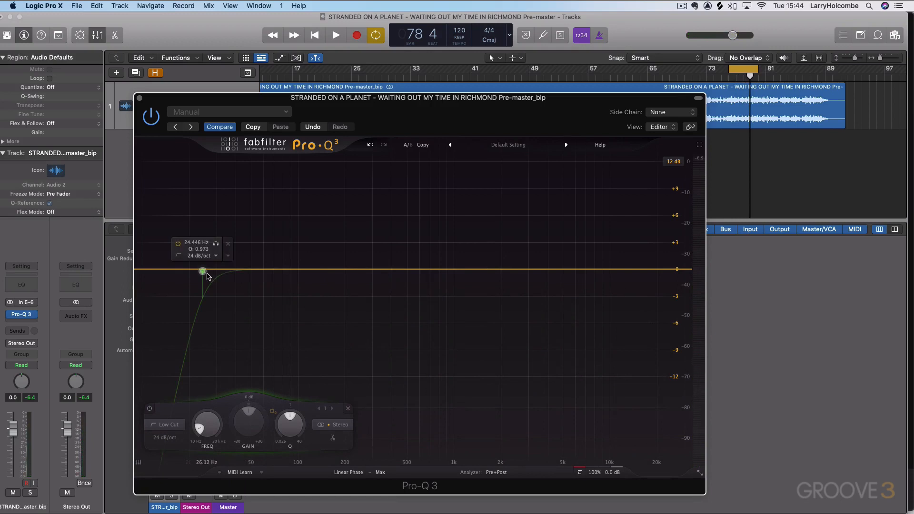
left_click_drag(204, 272, 210, 274)
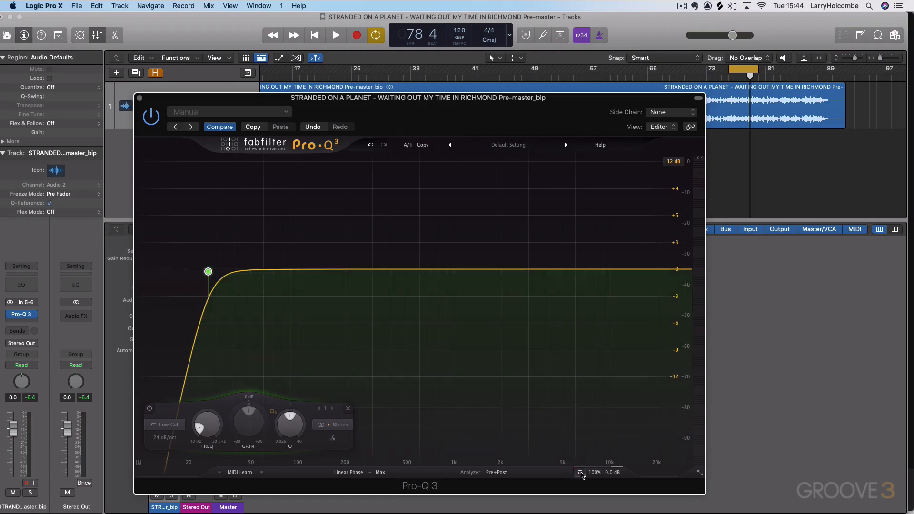
key("space")
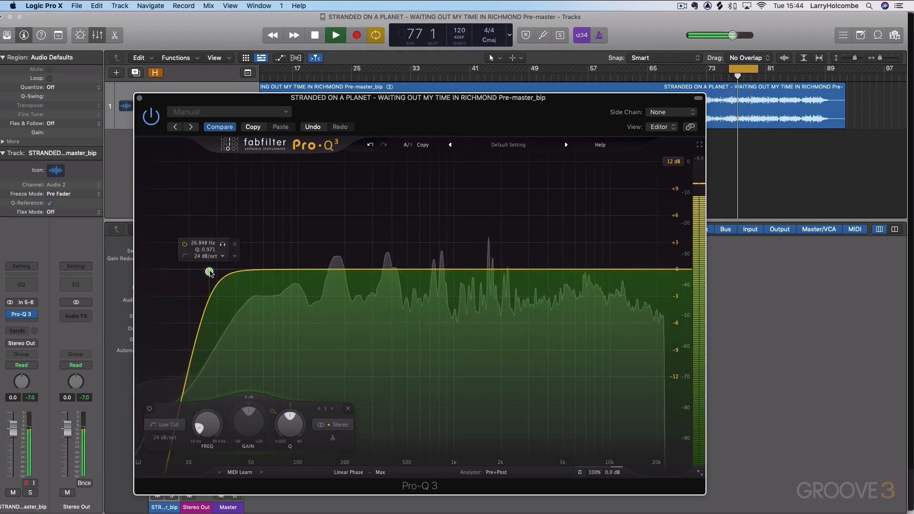
left_click_drag(209, 272, 208, 273)
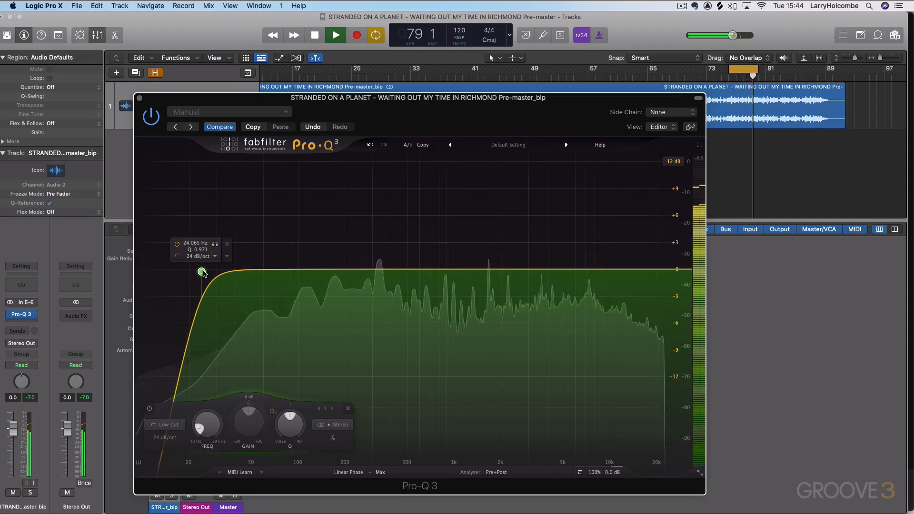
key("space")
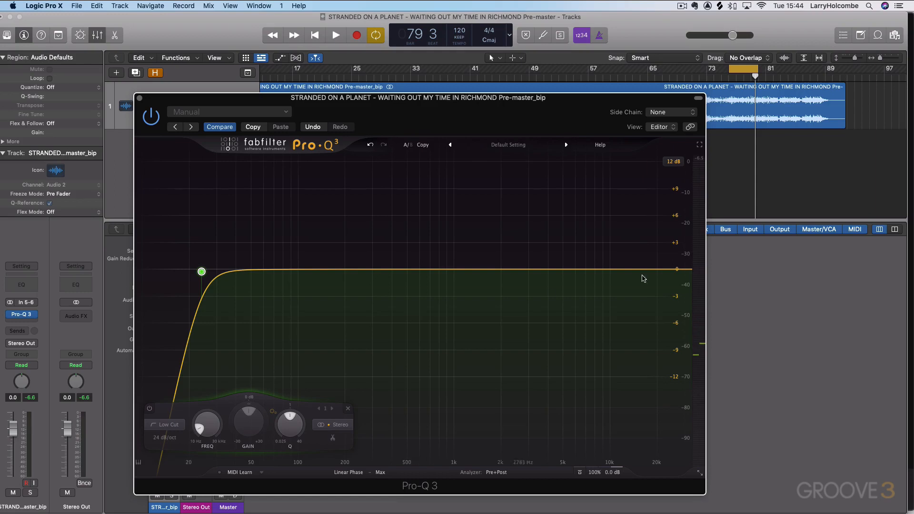
Step: Add a high cut band at about 17.4 kHz while auditioning the loop, and set its slope to 18 dB/oct
left_click(684, 272)
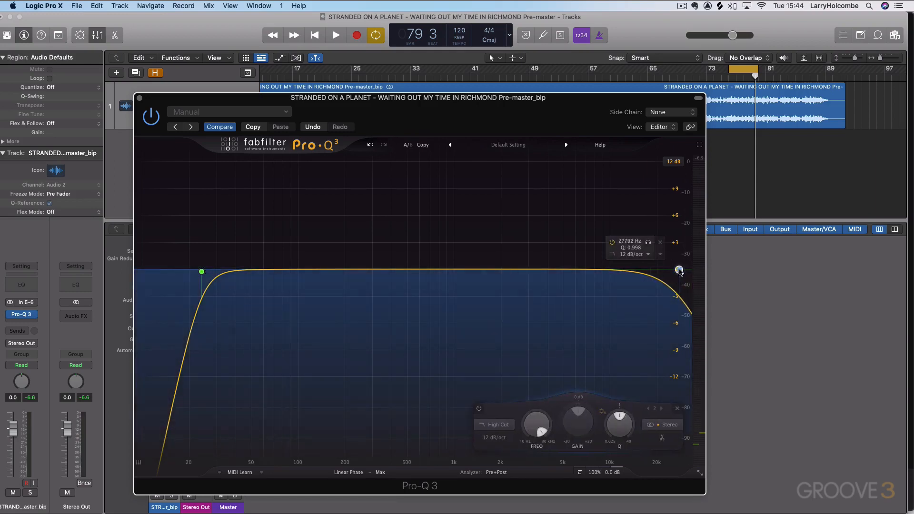
left_click_drag(678, 270, 648, 270)
key("space")
left_click(491, 438)
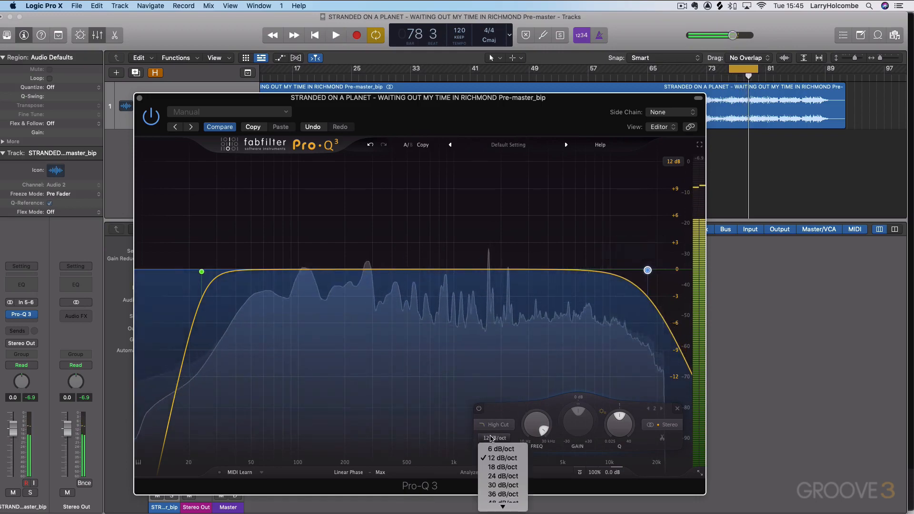
left_click(502, 467)
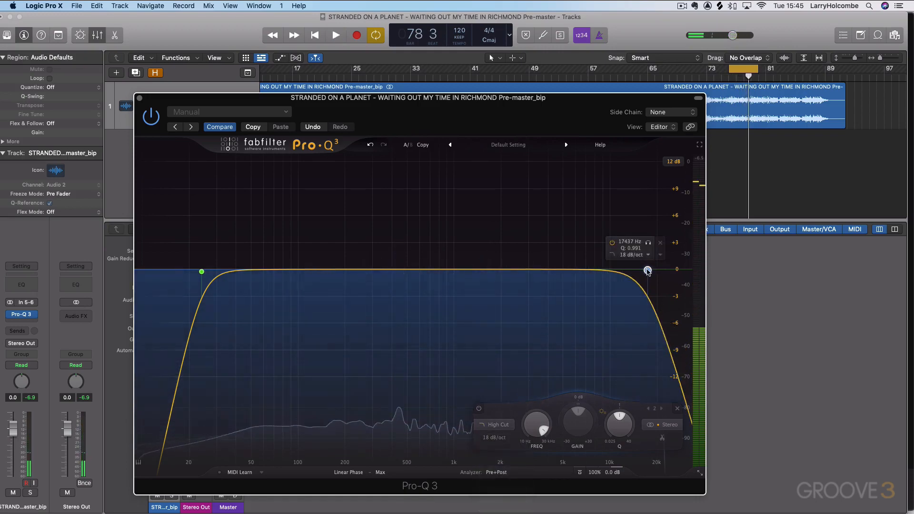
Step: Lower the high cut frequency to about 17.1 kHz and compare the playing loop with the equalizer bypassed and active
left_click_drag(647, 270, 647, 271)
key("space")
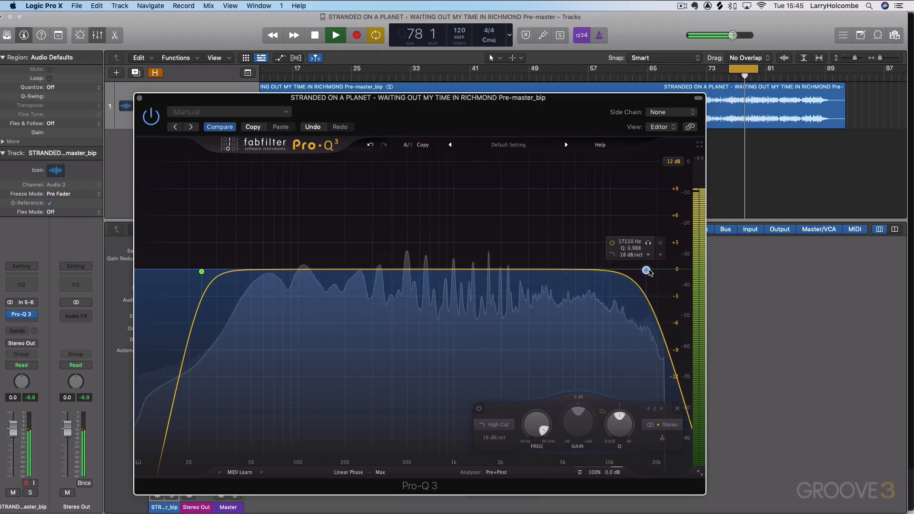
left_click(579, 473)
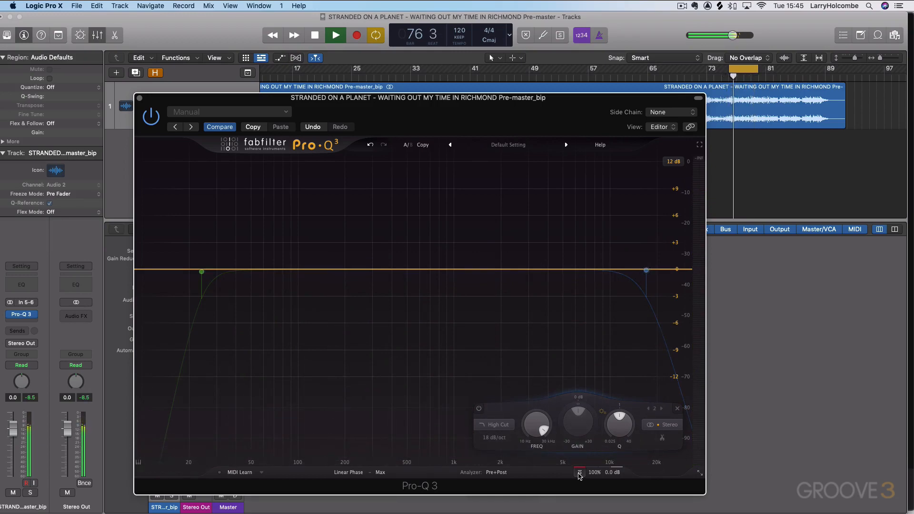
left_click(579, 472)
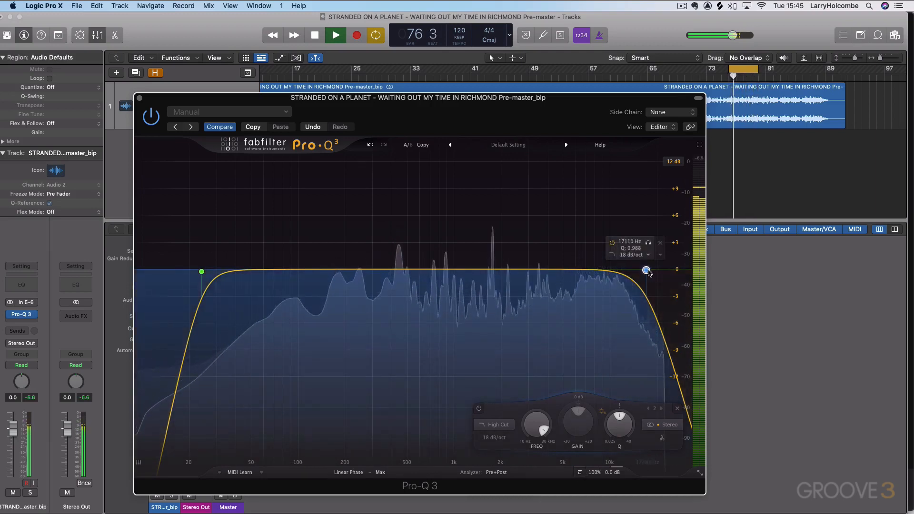
Step: Raise the high cut frequency to about 19.8 kHz, compare the loop with the equalizer bypassed and active, and stop playback
left_click_drag(654, 270, 659, 271)
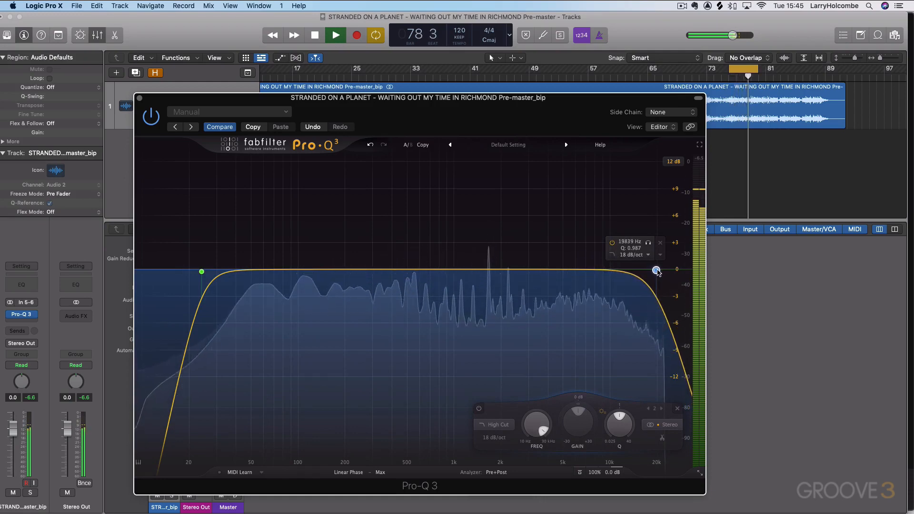
left_click(580, 472)
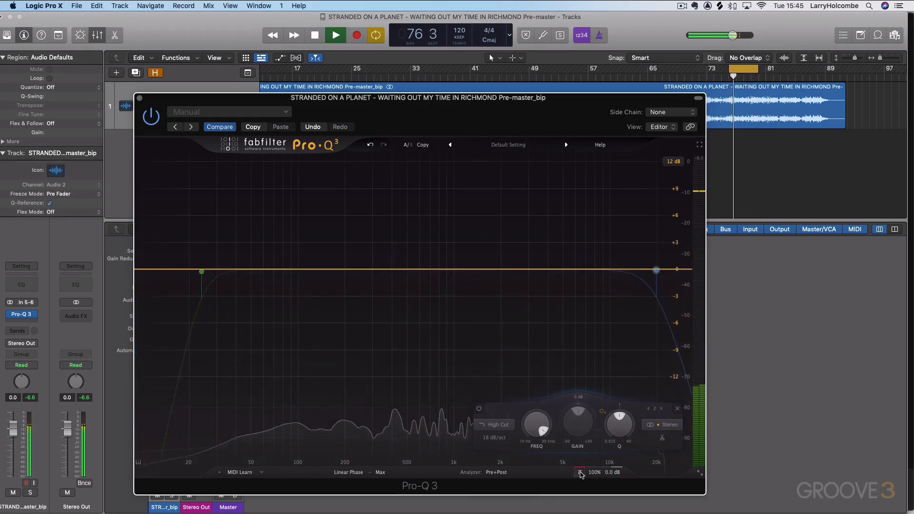
left_click(581, 473)
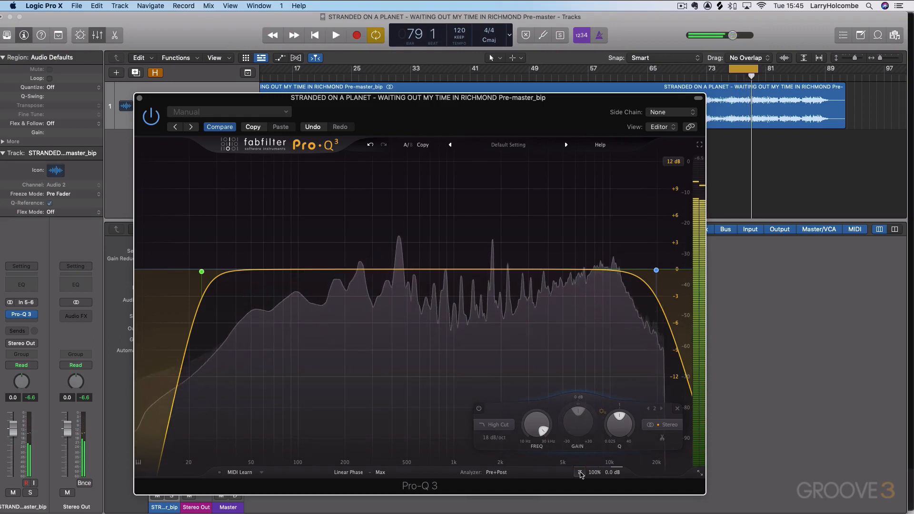
key("space")
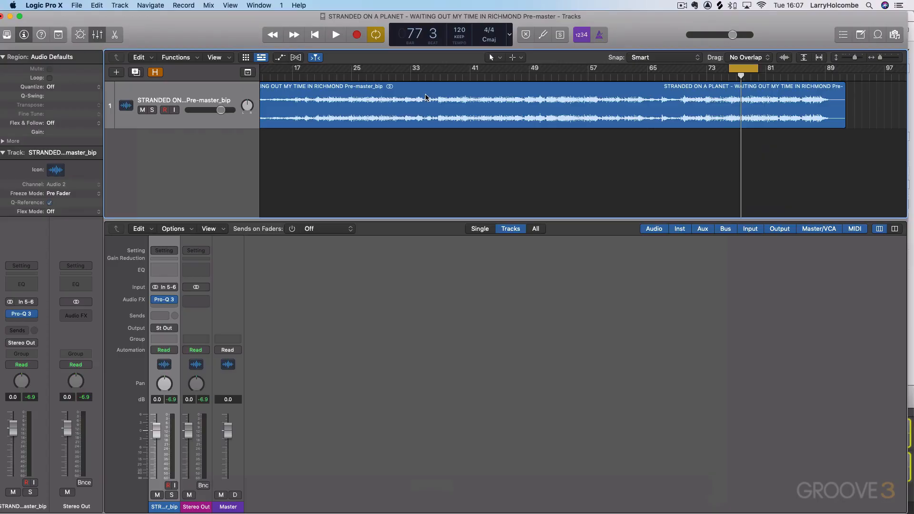
Step: Set the cycle range to bars 18 to 25 near the start of the song and play the loop
scroll(414, 91, "left", 5)
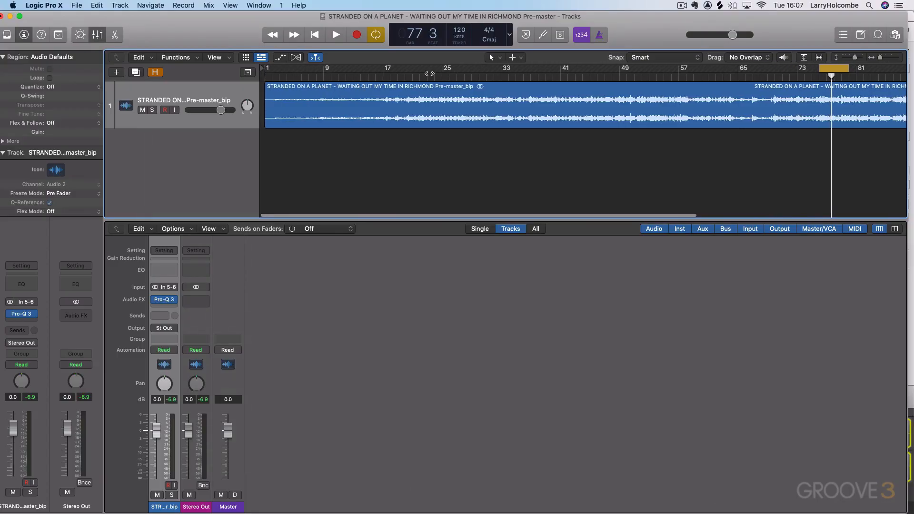
left_click_drag(390, 72, 441, 72)
key("space")
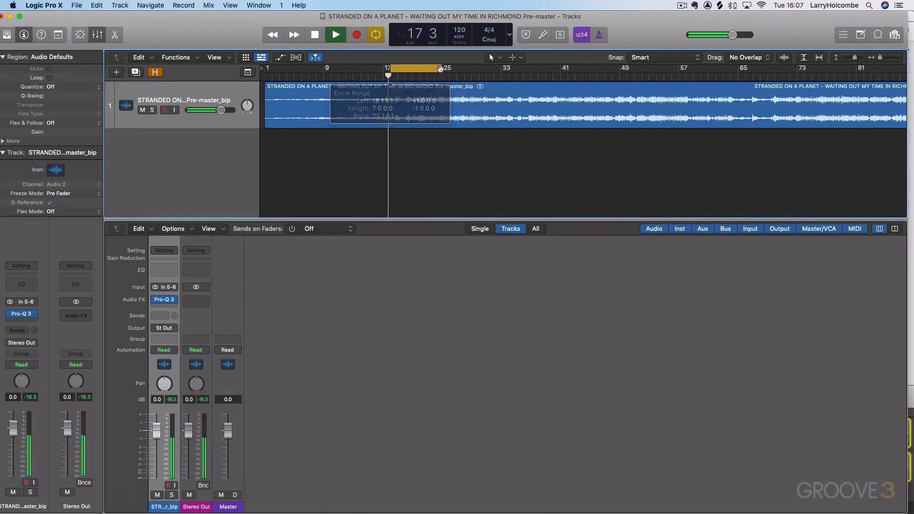
Step: Shorten the cycle range to bars 21 to 25 and stop playback
mouse_move(402, 72)
left_mouse_down()
mouse_move(442, 72)
mouse_move(399, 72)
mouse_move(411, 72)
left_mouse_up()
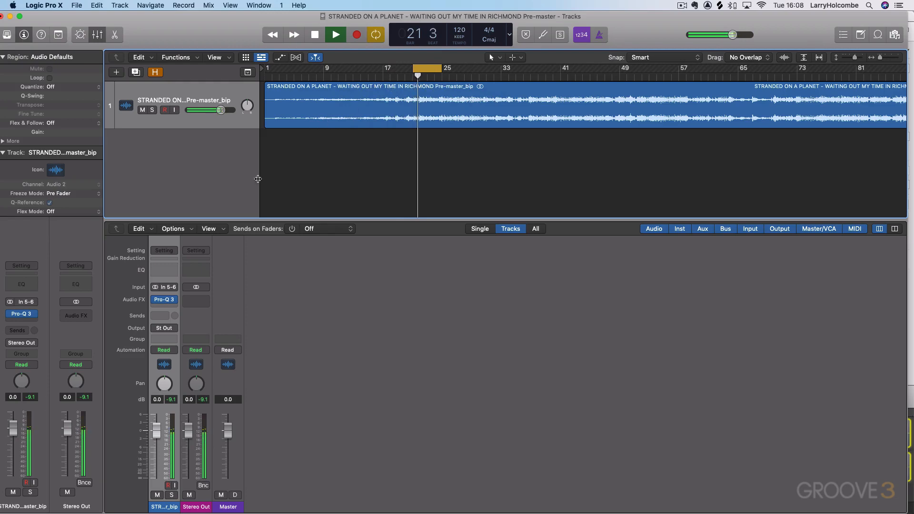
key("space")
Step: Open the track's Pro-Q 3 and add a tilt shelf band at about 171 Hz with about +1.2 dB of gain
left_click(167, 300)
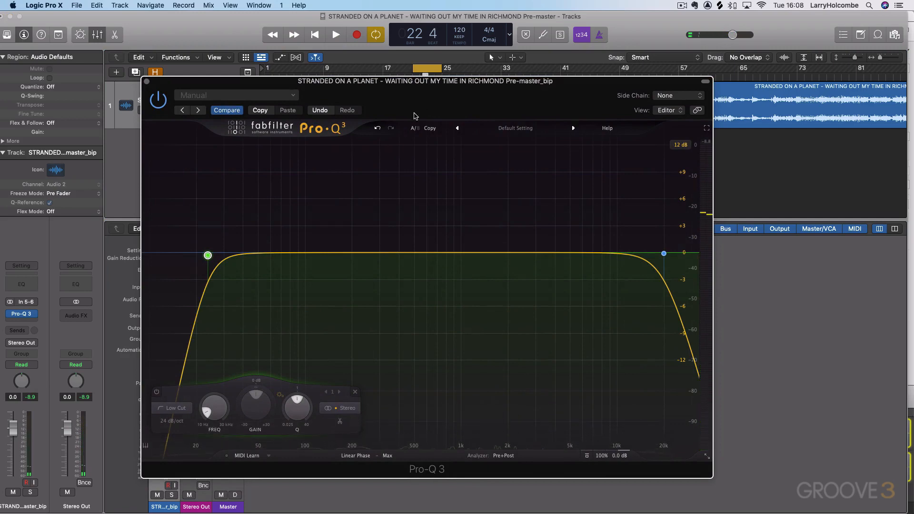
left_click(339, 253)
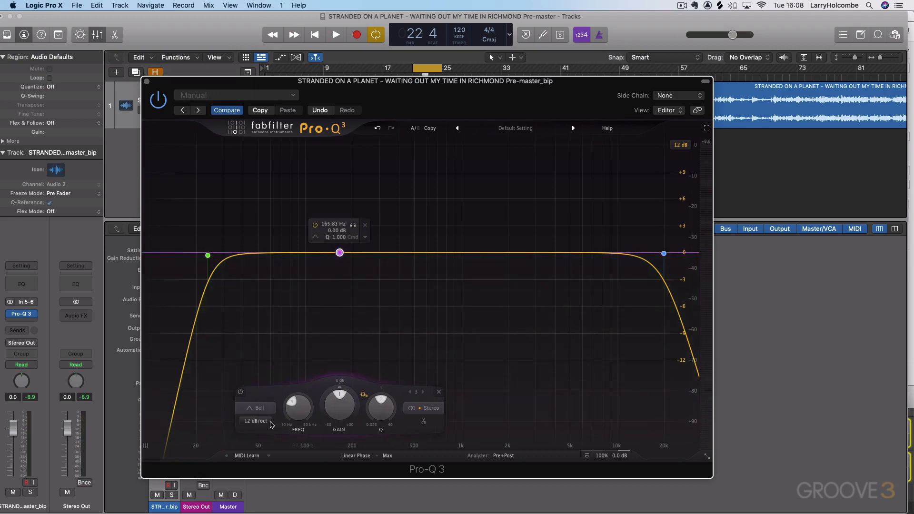
left_click(261, 409)
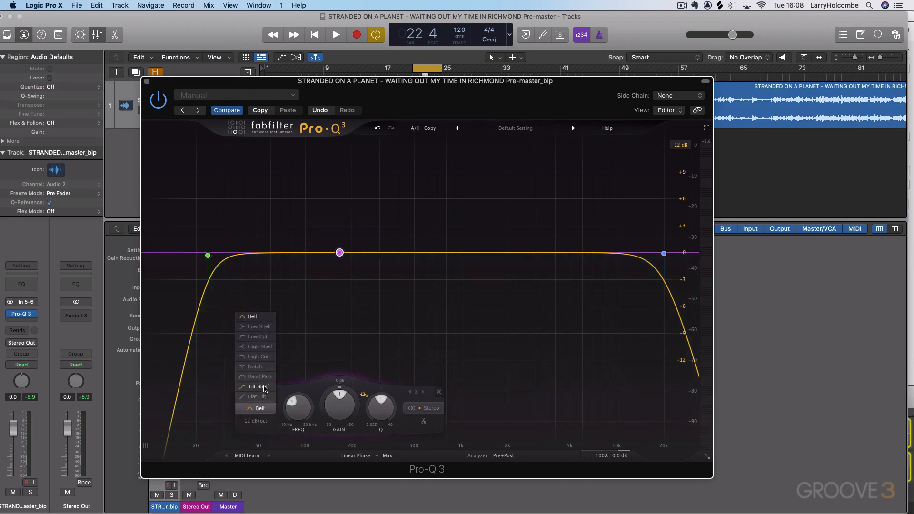
left_click(265, 388)
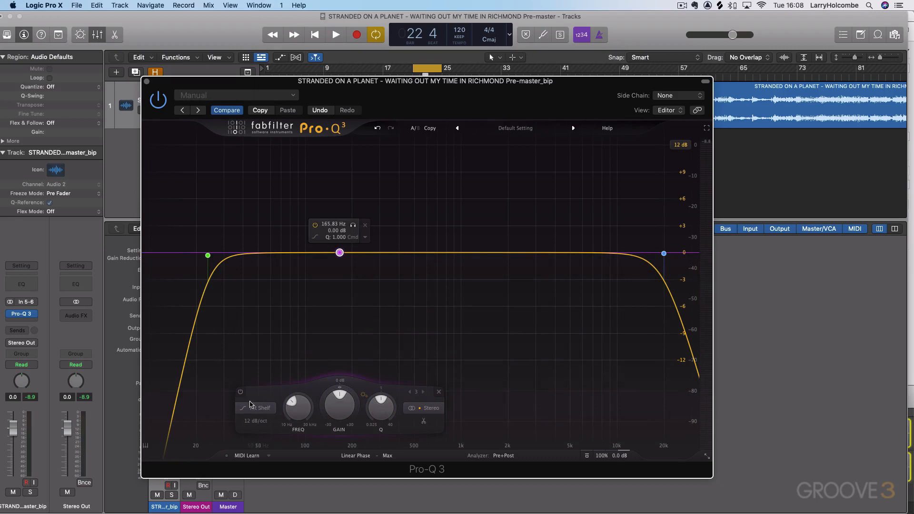
left_click_drag(340, 252, 354, 243)
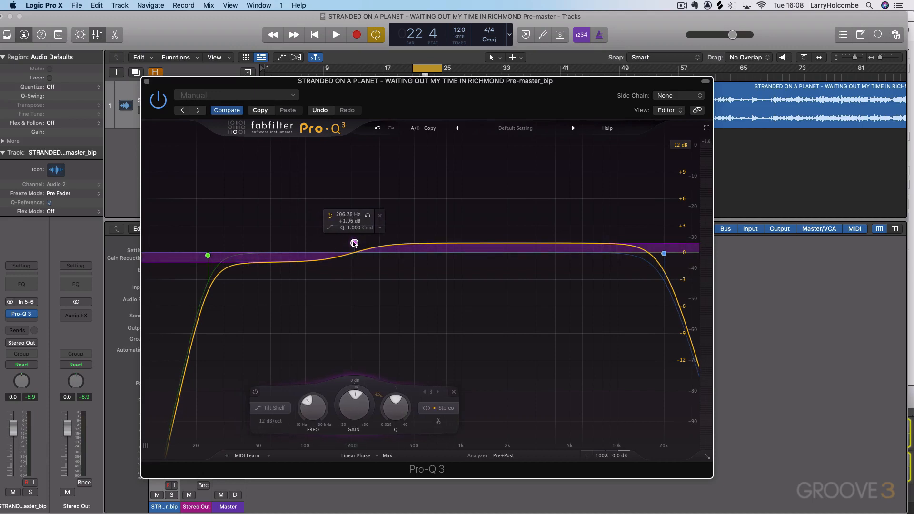
mouse_move(354, 244)
left_mouse_down()
mouse_move(353, 260)
mouse_move(352, 242)
mouse_move(344, 243)
left_mouse_up()
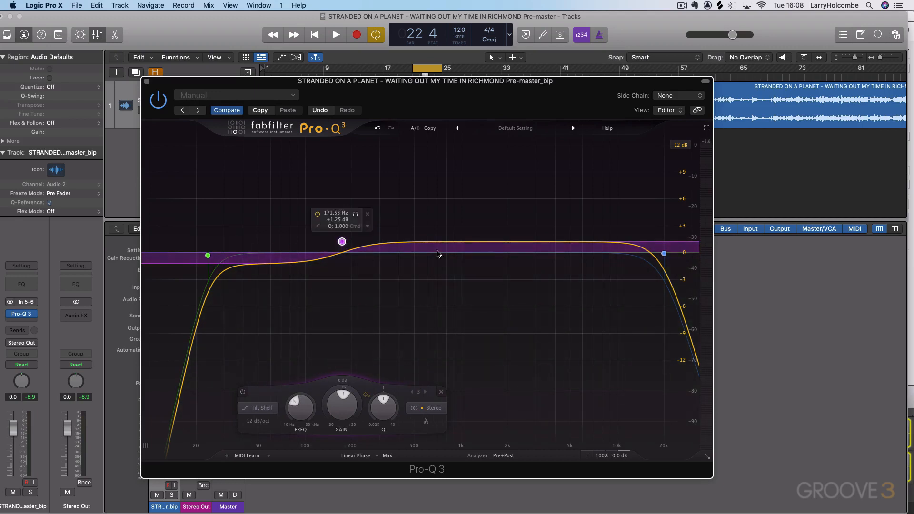
Step: During loop playback, lower the tilt shelf to about 143 Hz and +0.95 dB, and compare the equalizer bypassed and active before stopping
key("space")
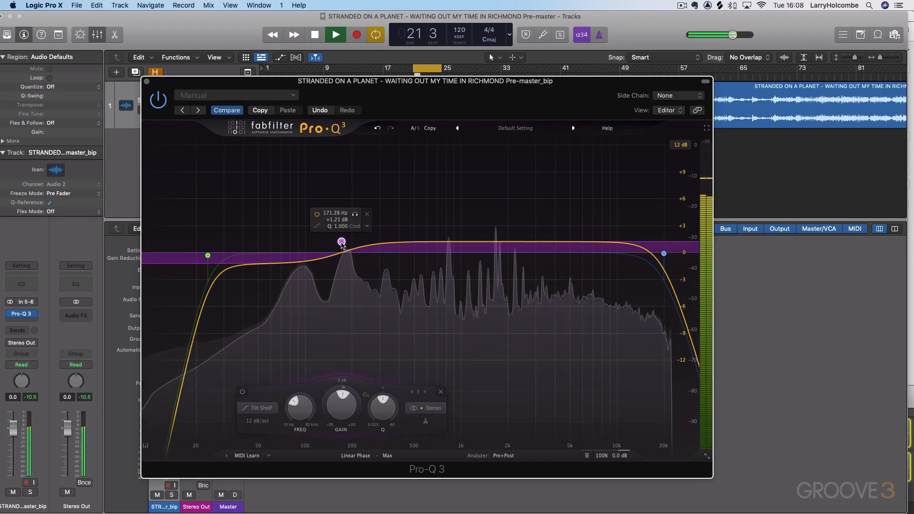
left_click_drag(342, 242, 329, 245)
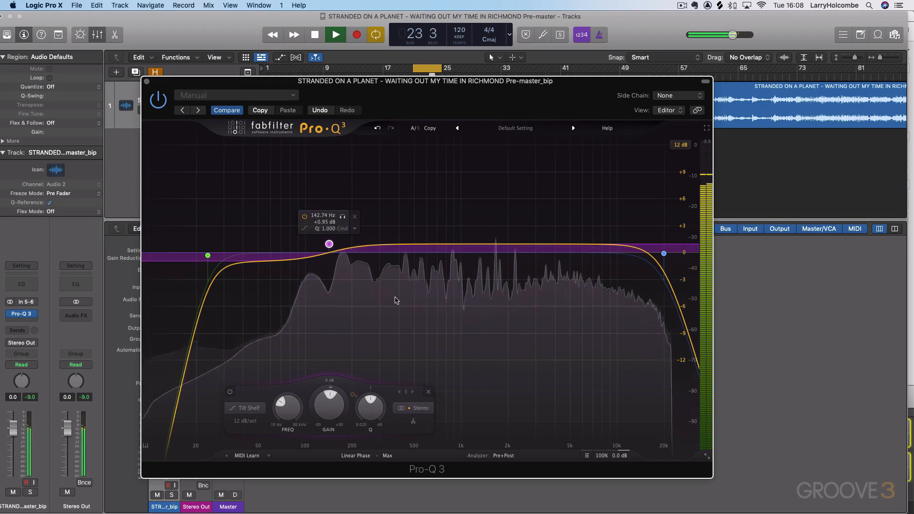
left_click(587, 457)
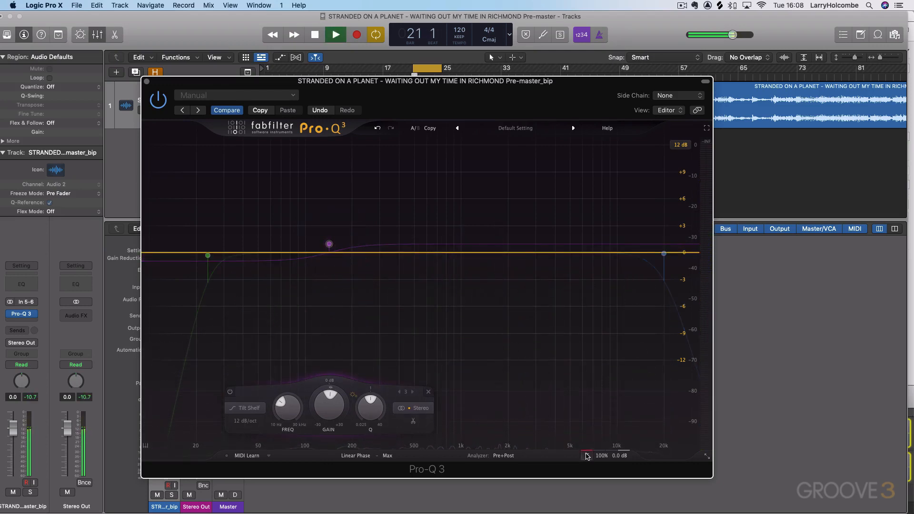
left_click(586, 457)
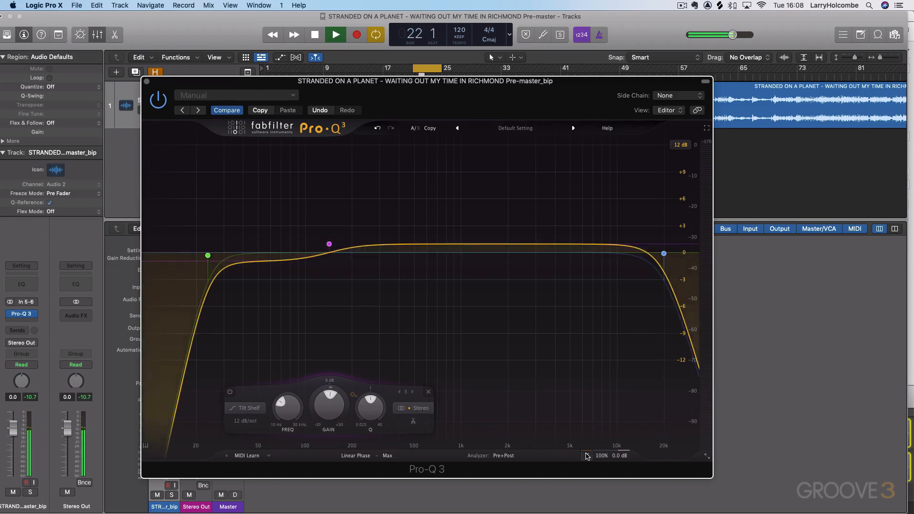
left_click(586, 456)
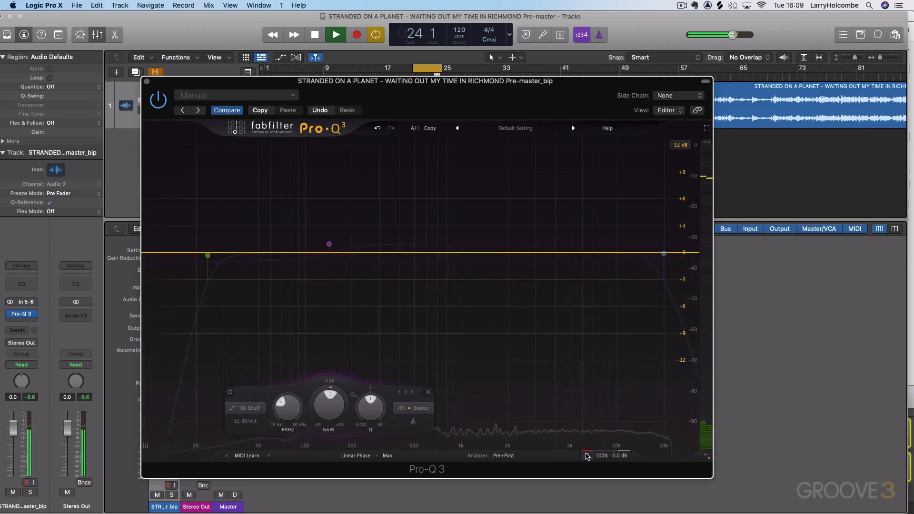
left_click(587, 456)
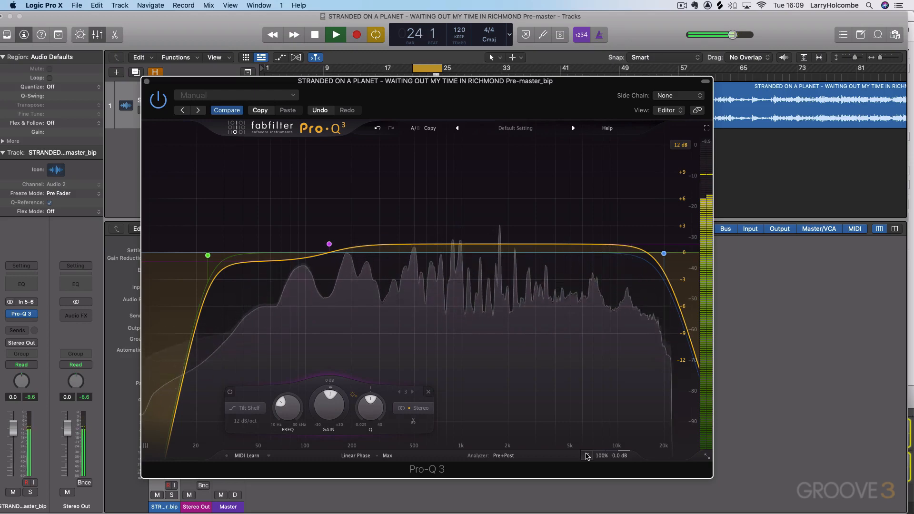
left_click(587, 456)
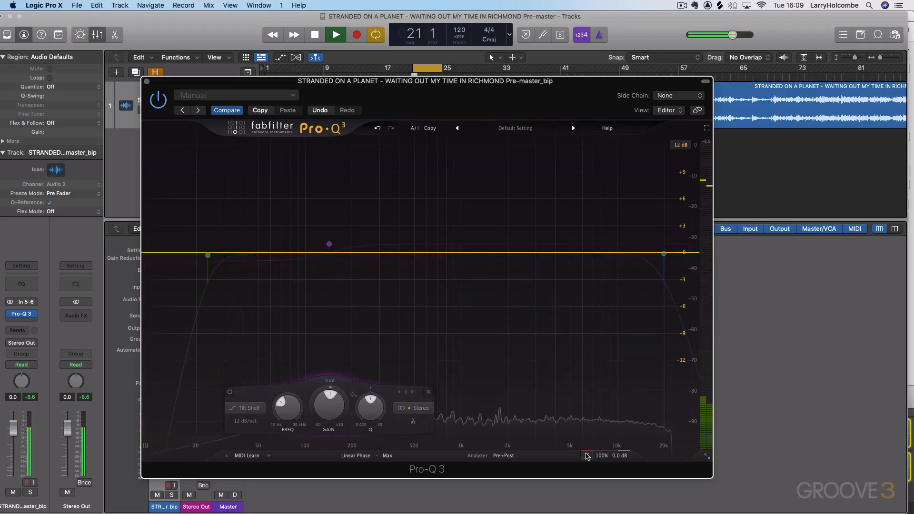
left_click(587, 456)
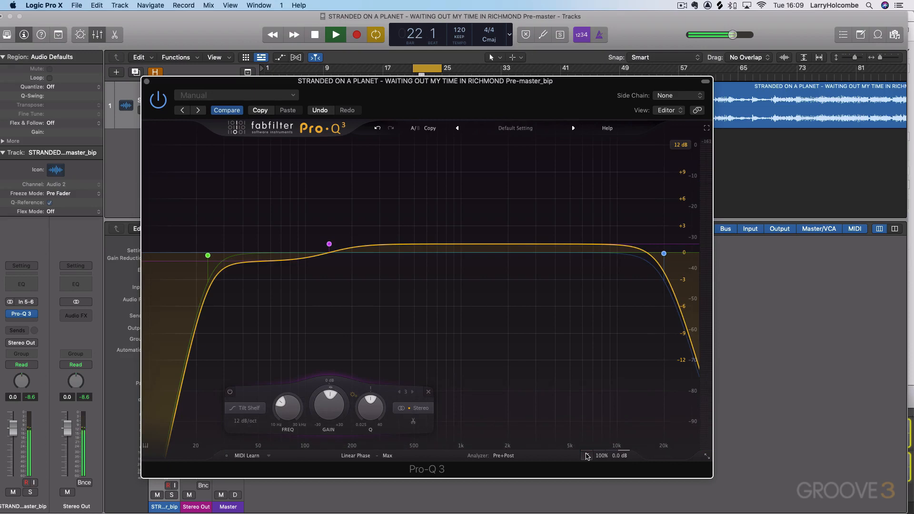
key("space")
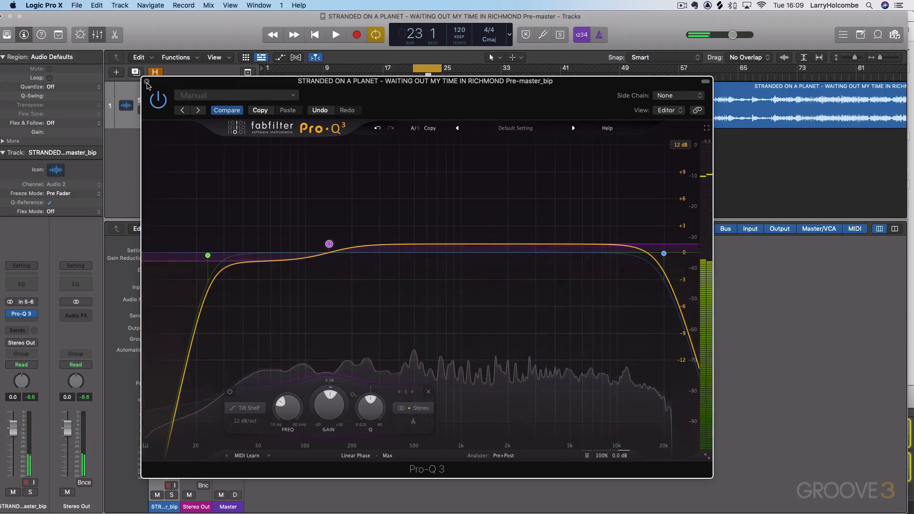
Step: Reduce the tilt shelf gain to about +0.91 dB and set the equalizer's display range to 3 dB
mouse_move(329, 245)
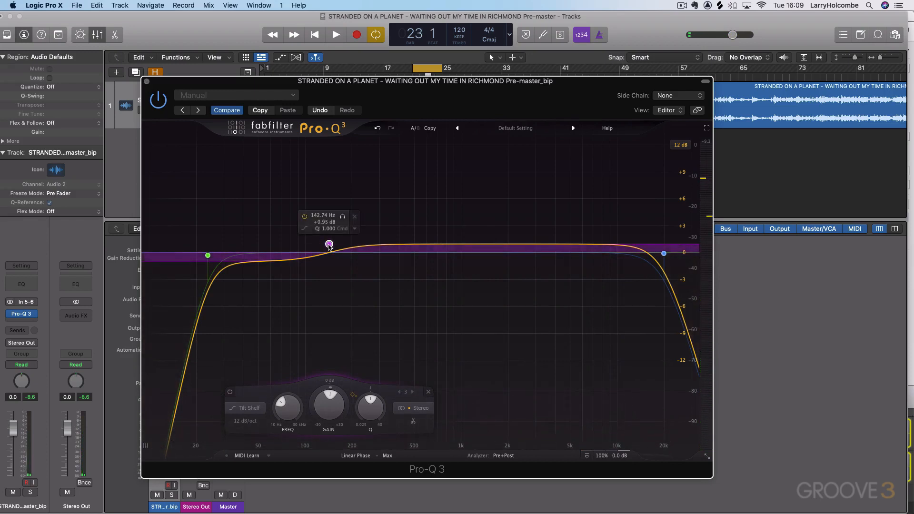
left_click_drag(329, 244, 329, 246)
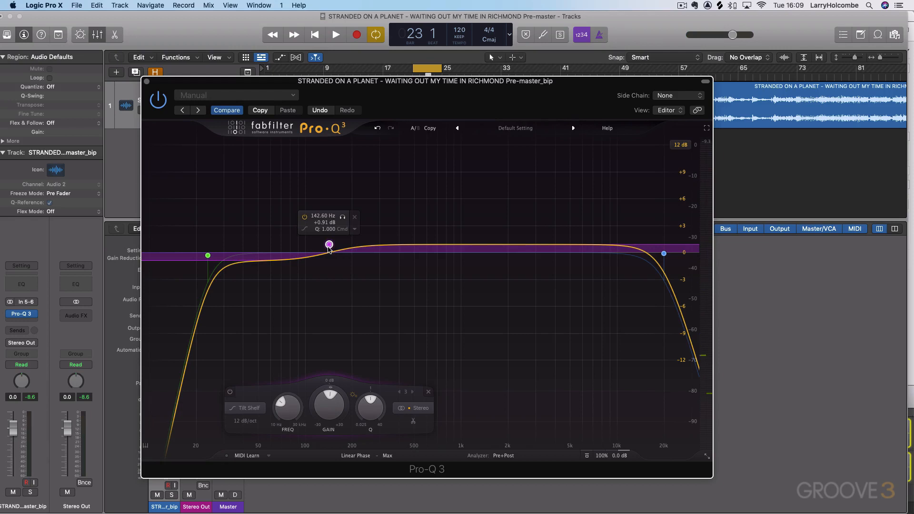
left_click(681, 145)
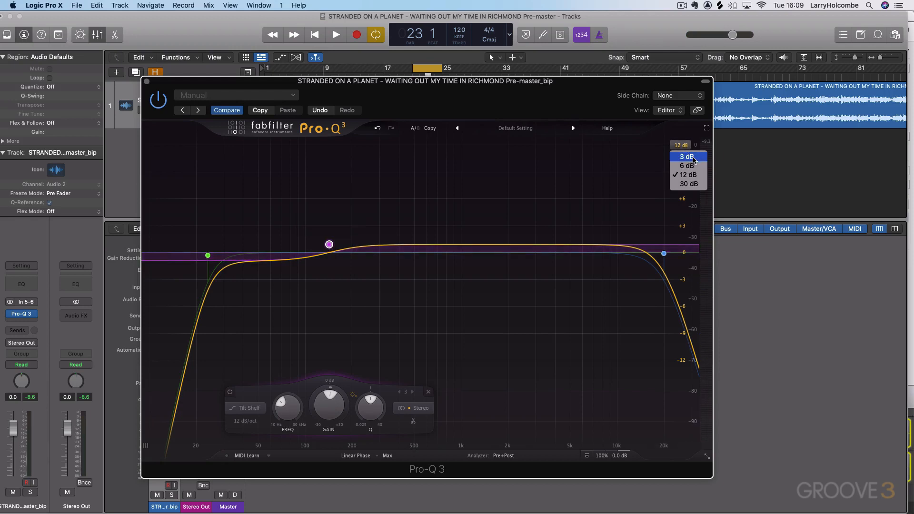
left_click(687, 156)
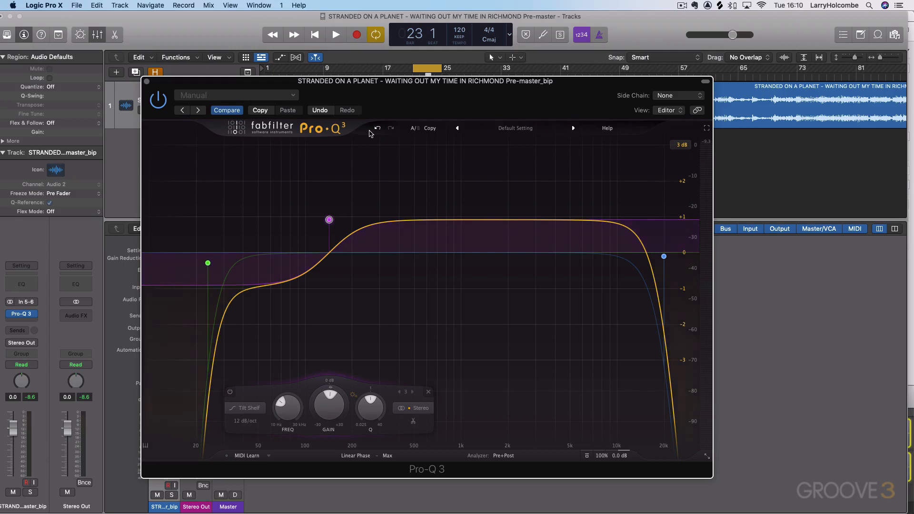
Step: Play the loop and compare the tilt shelf setting with the equalizer bypassed and active
key("space")
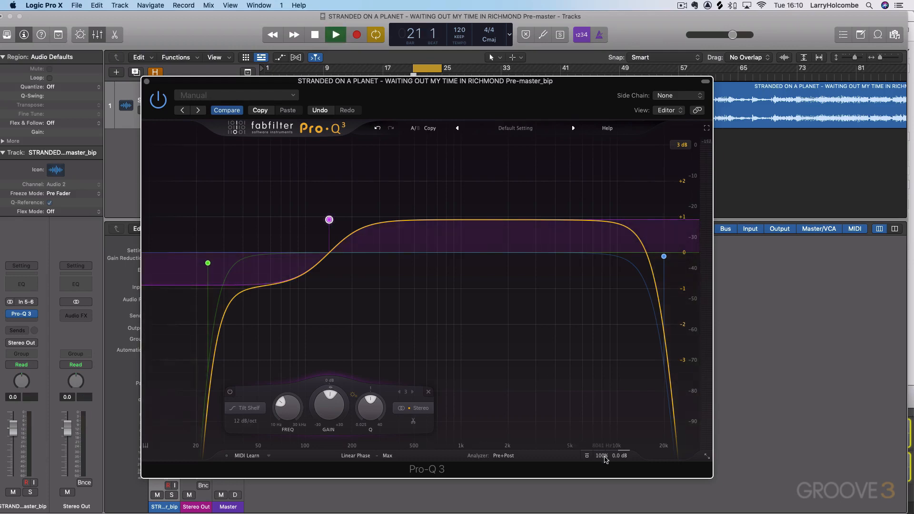
mouse_move(590, 456)
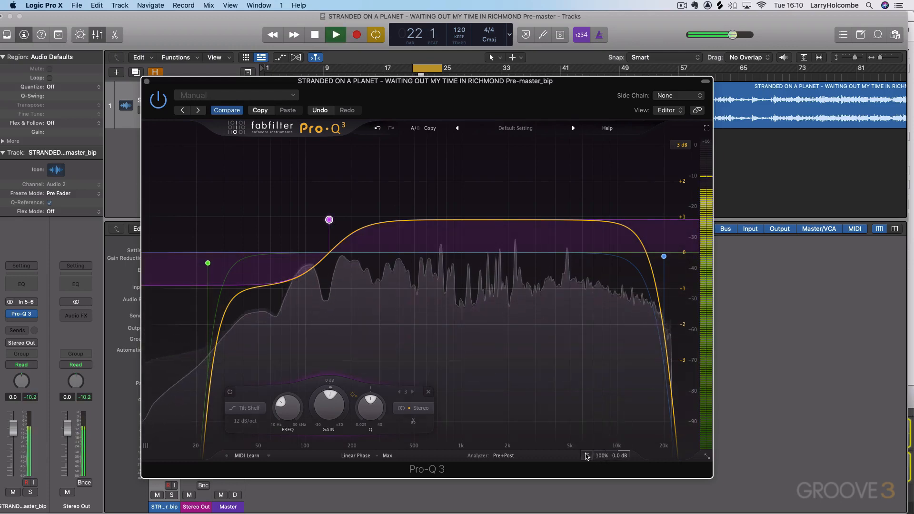
left_click(587, 456)
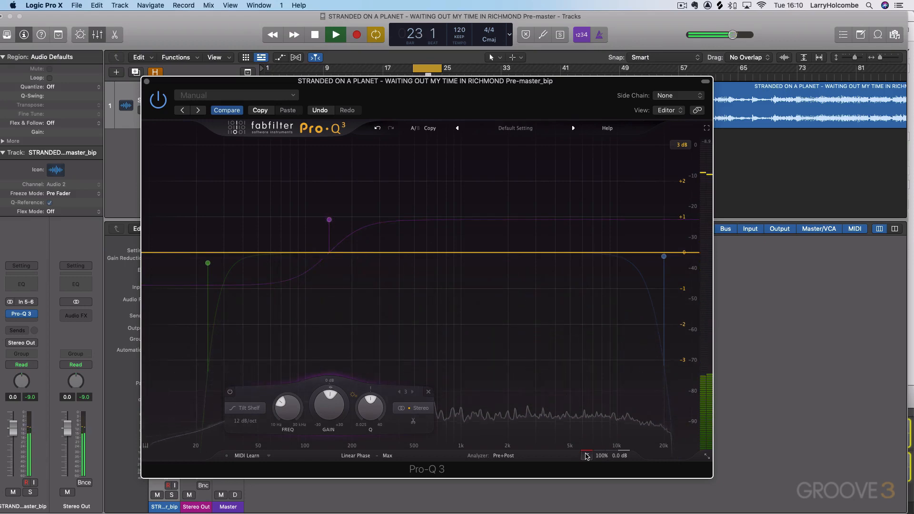
left_click(587, 456)
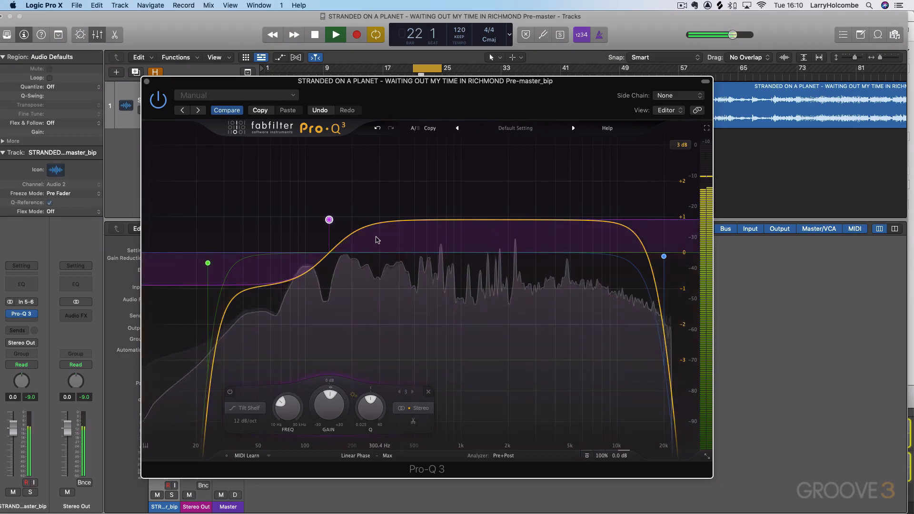
Step: Raise the tilt shelf frequency to about 206 Hz with a gain of about +0.80 dB, and stop playback
mouse_move(333, 225)
left_click_drag(332, 225, 358, 221)
key("space")
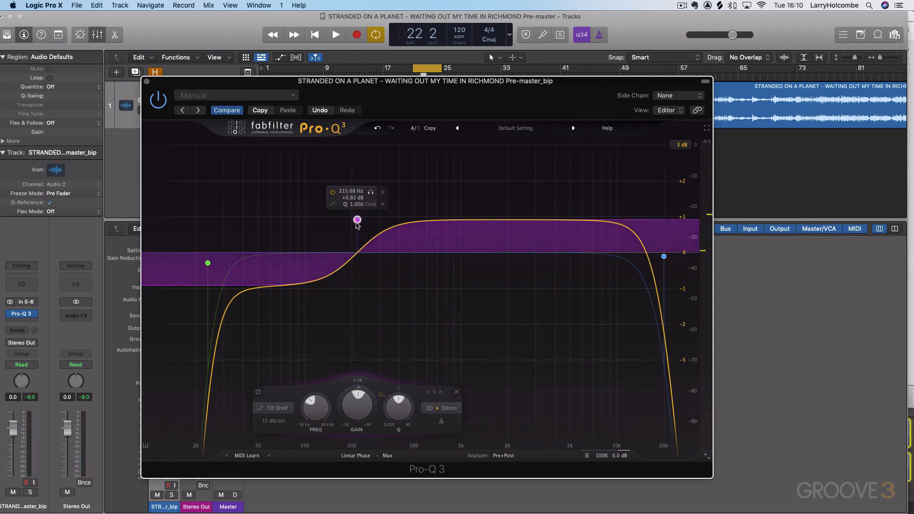
left_click_drag(357, 223, 355, 226)
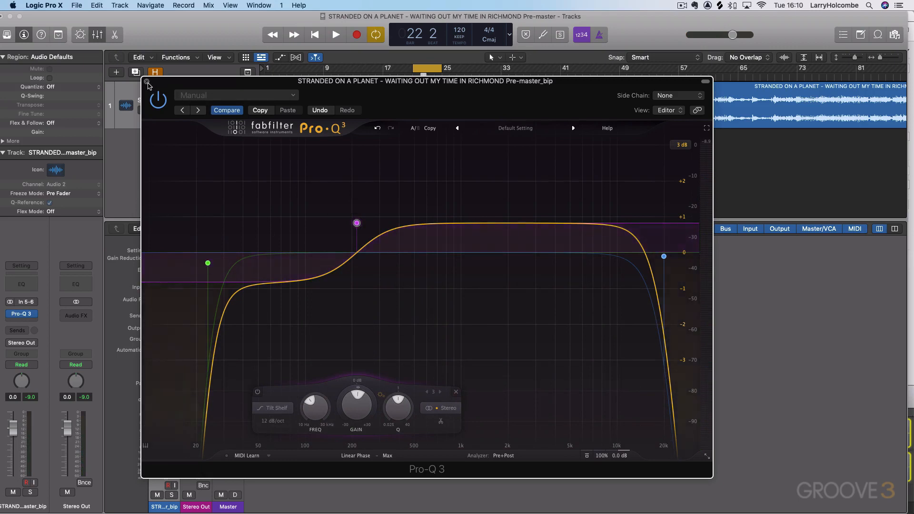
mouse_move(205, 261)
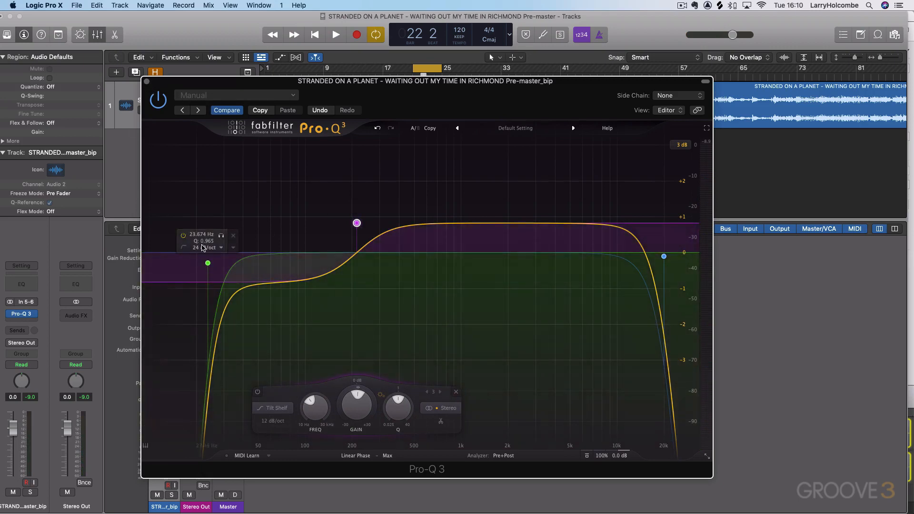
mouse_move(662, 256)
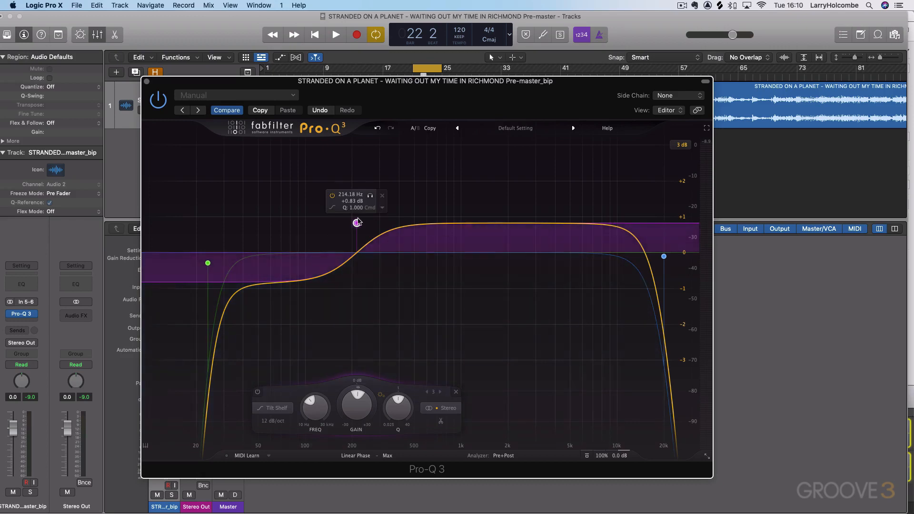
left_click_drag(358, 226, 356, 227)
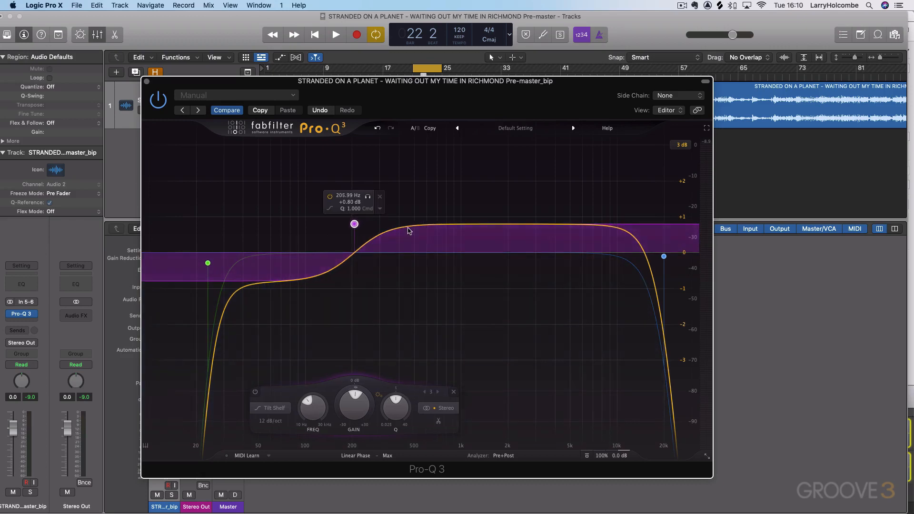